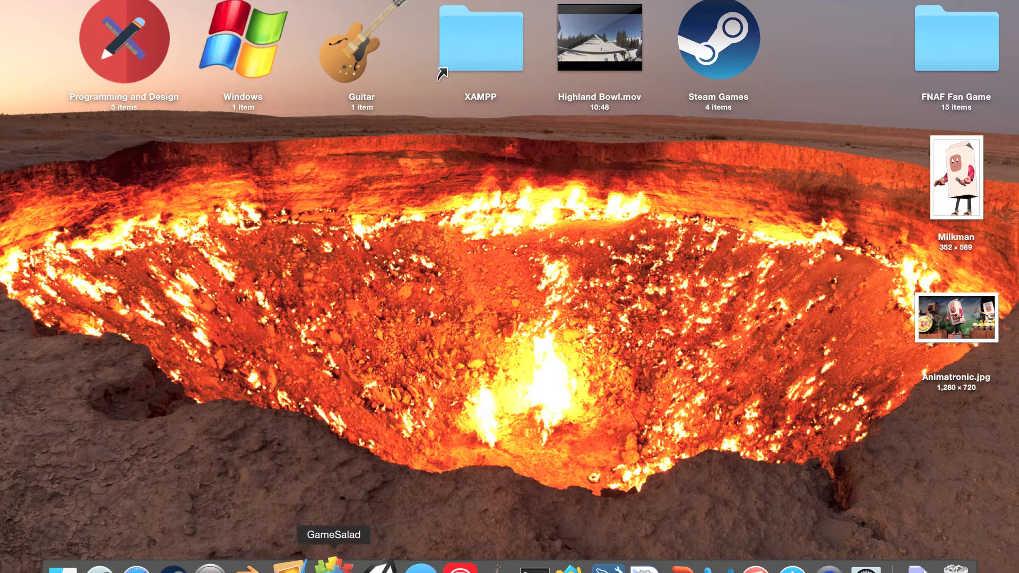
Step: Launch GameSalad and create a new blank project, enlarging its window to fill the screen
click(336, 566)
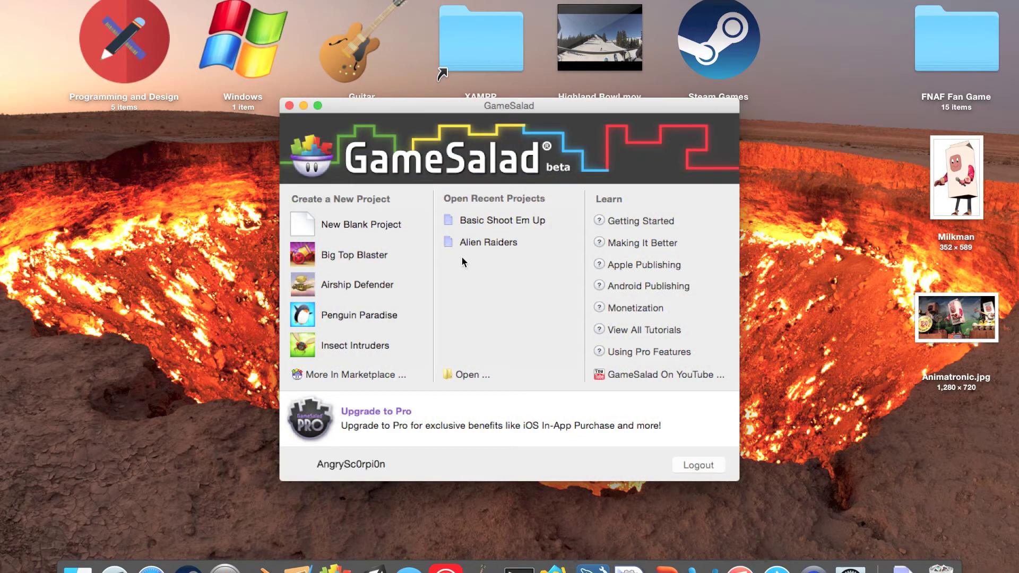
click(373, 226)
click(642, 269)
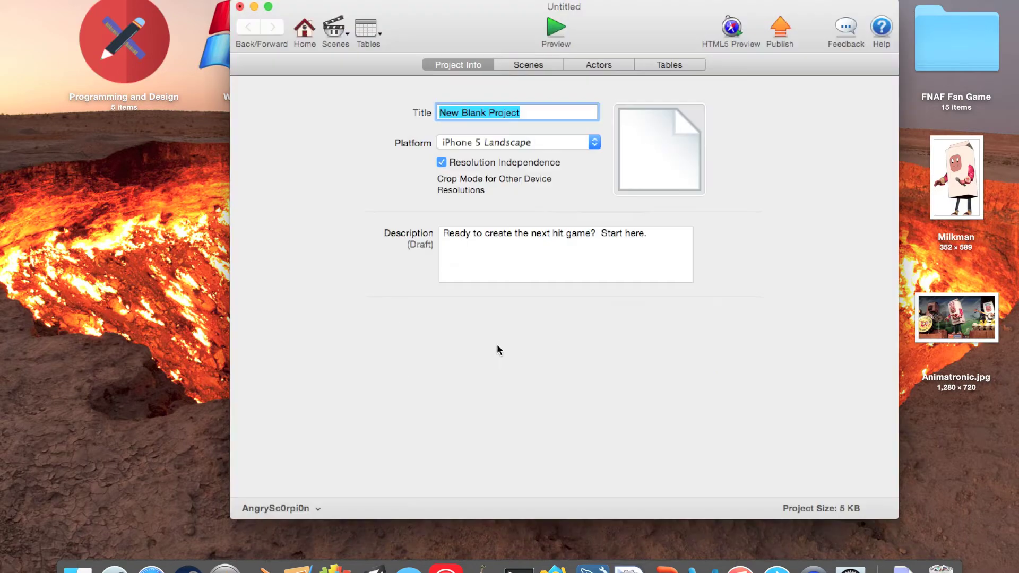
double_click(456, 26)
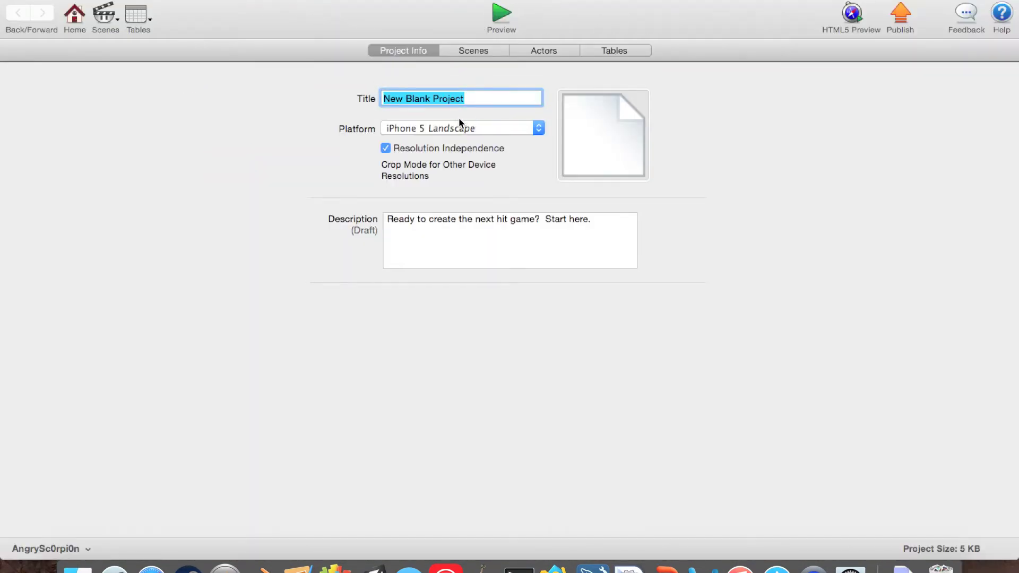
Step: Keep iPhone 5 Landscape as the project's platform and title the project Gravity Tutorial
click(460, 126)
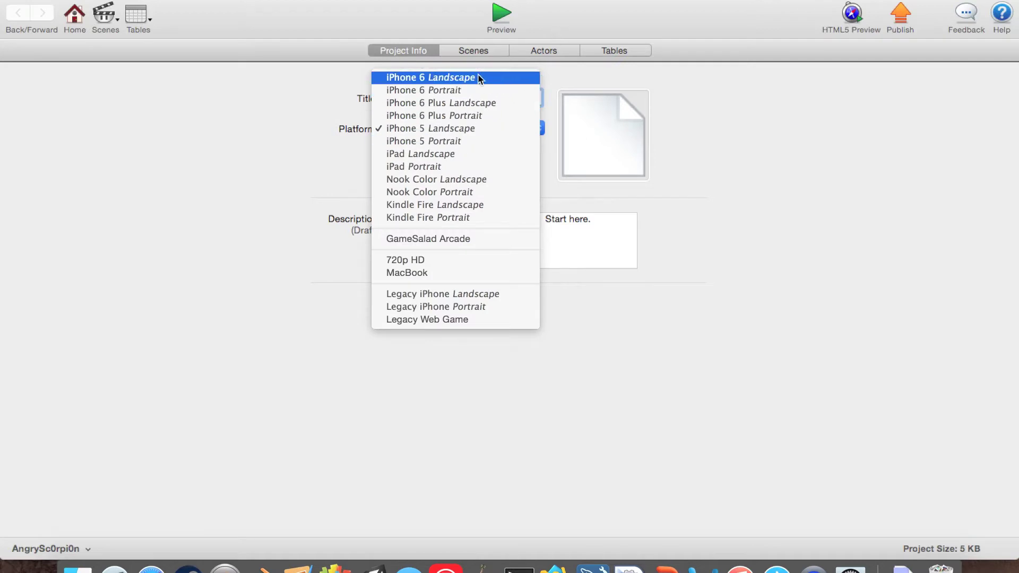
click(451, 128)
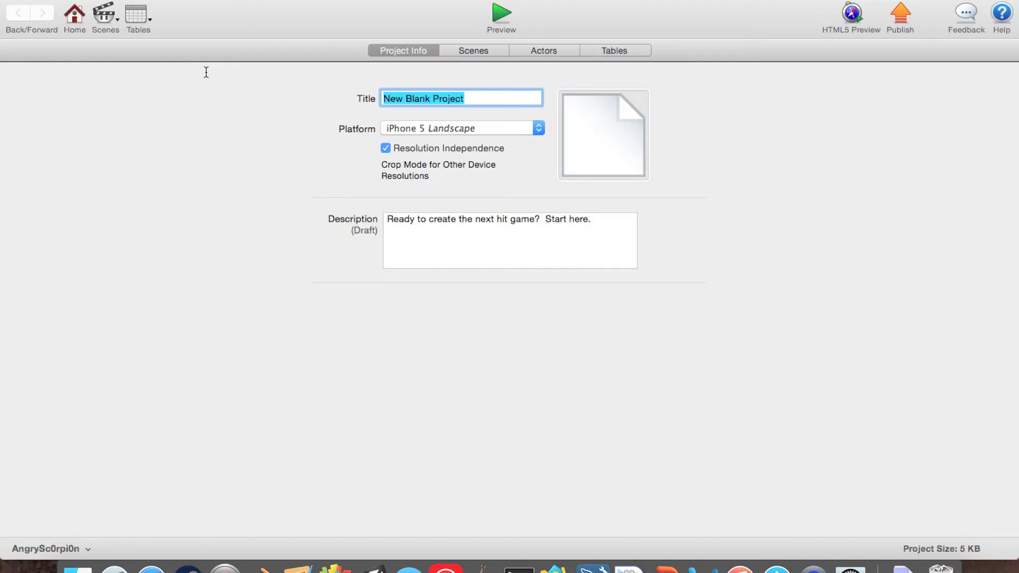
text(Gr)
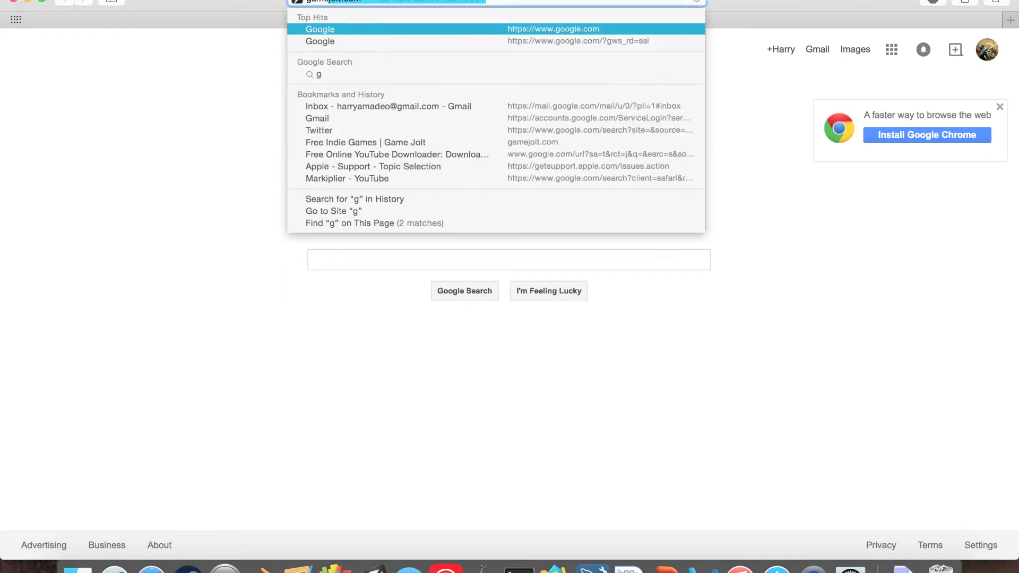
Step: Switch to the web browser and open the site gamesalad.com
text(amesadald.c)
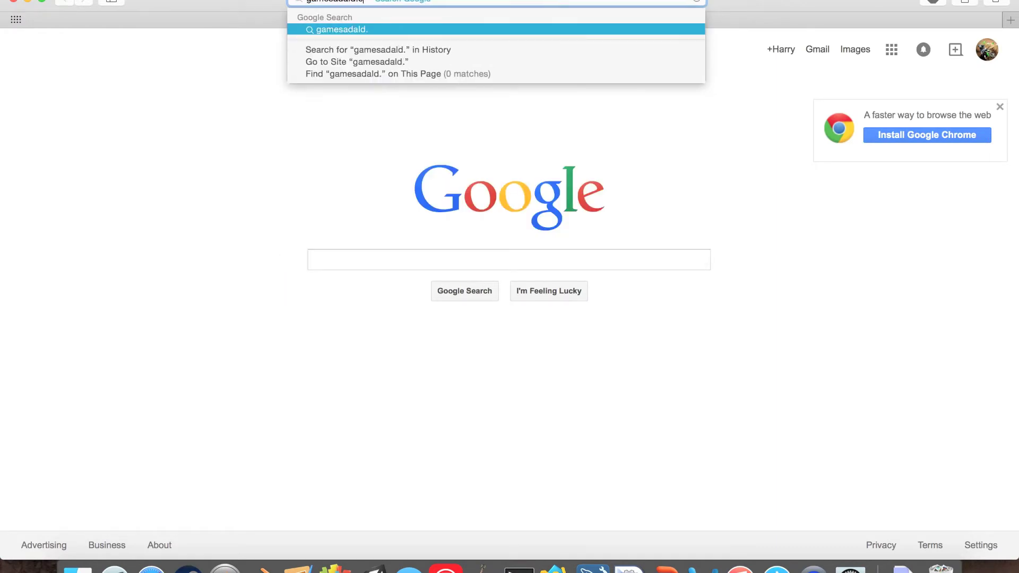
text(om)
key(BackSpace)
key(BackSpace)
key(BackSpace)
key(BackSpace)
key(BackSpace)
key(BackSpace)
key(BackSpace)
key(BackSpace)
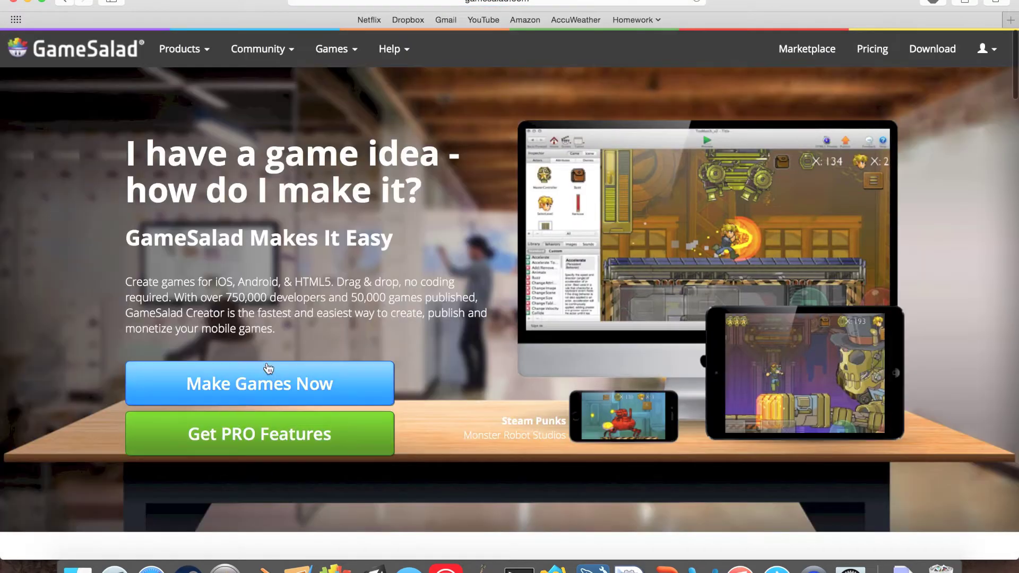
Step: Open the GameSalad Creator download page and examine its e-mail field and age agreement option
click(267, 377)
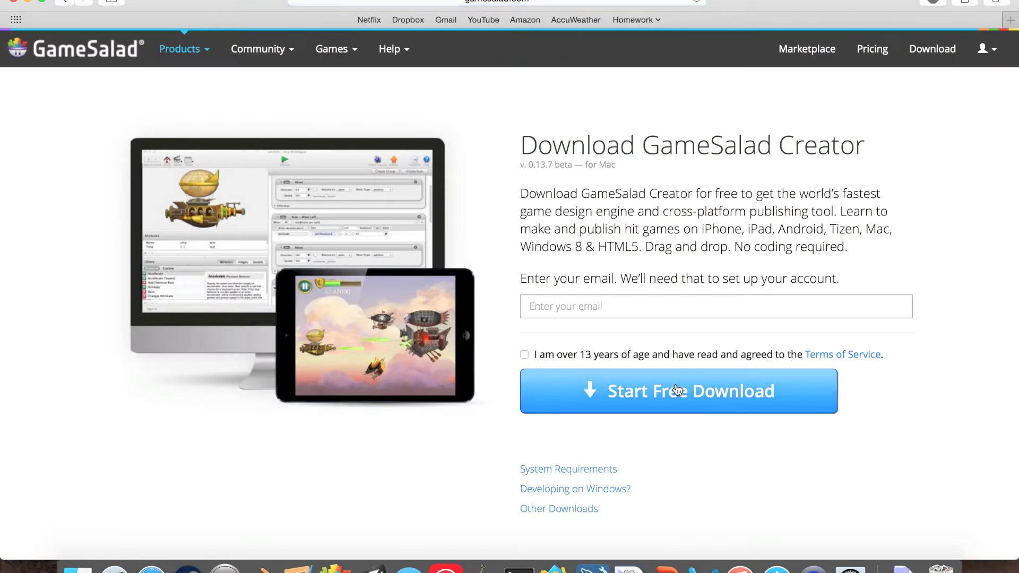
click(619, 307)
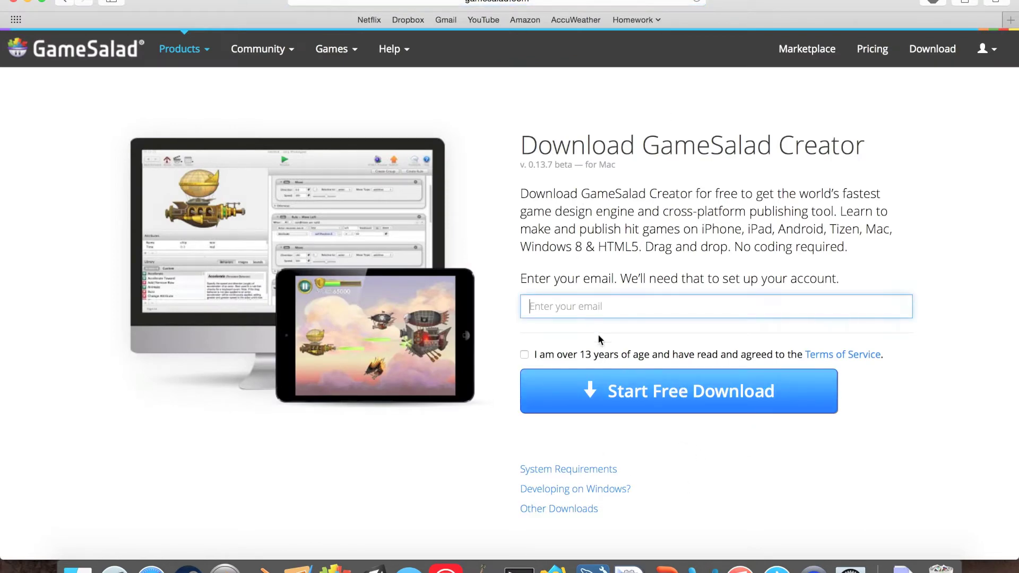
click(524, 355)
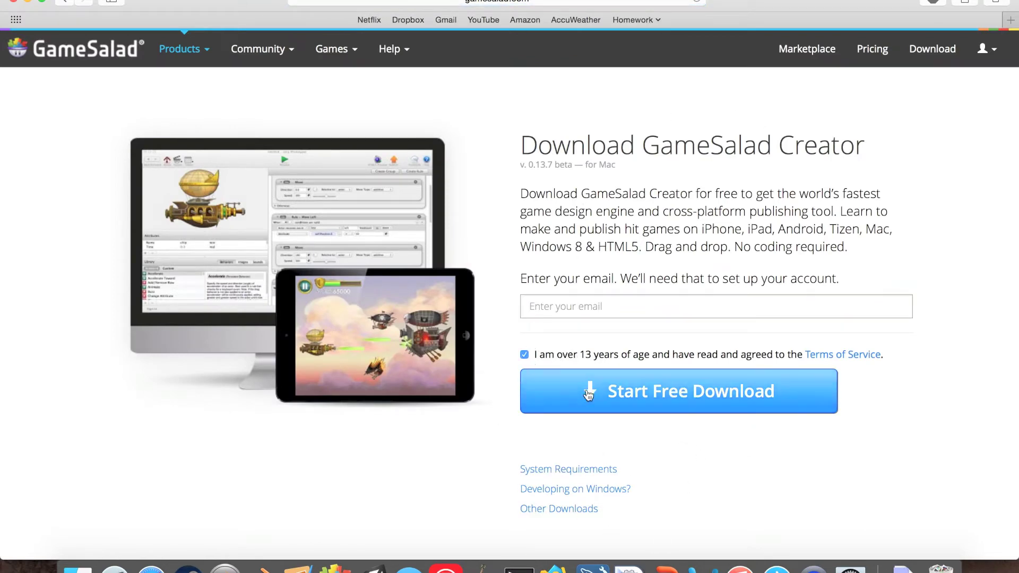
click(525, 354)
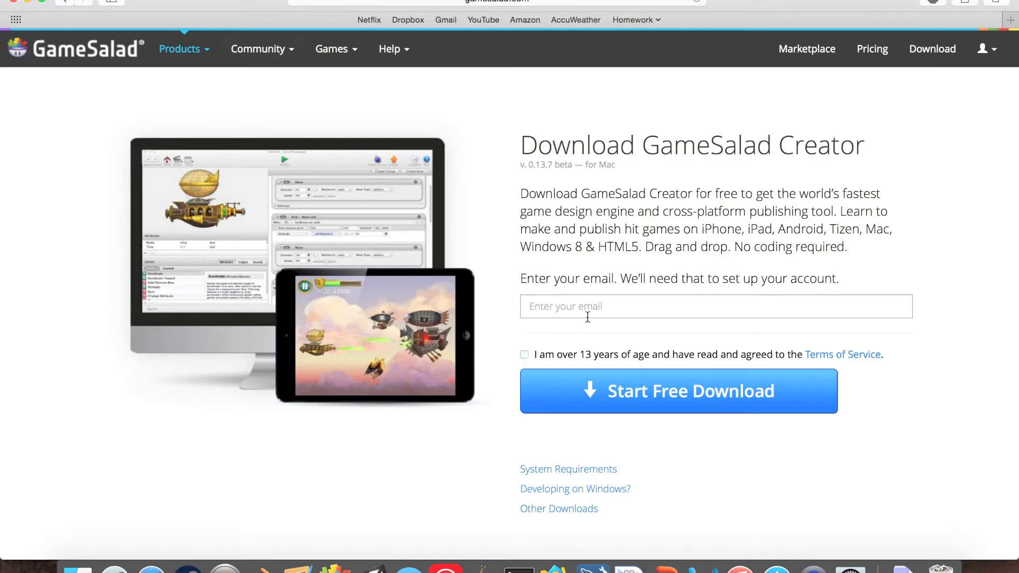
right_click(567, 356)
click(536, 354)
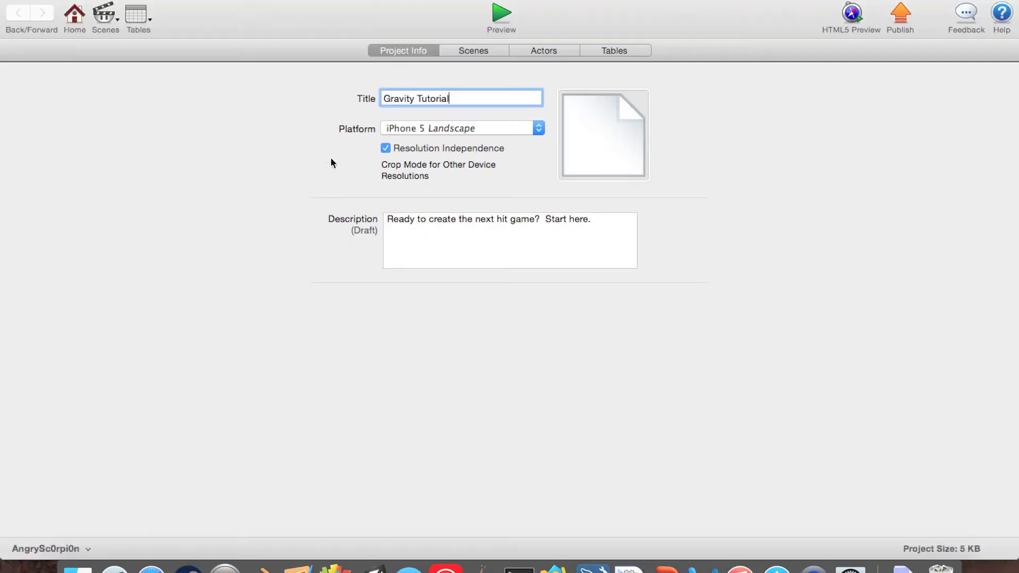
Step: Return to the GameSalad project and rename its initial scene as Scene 1
click(470, 53)
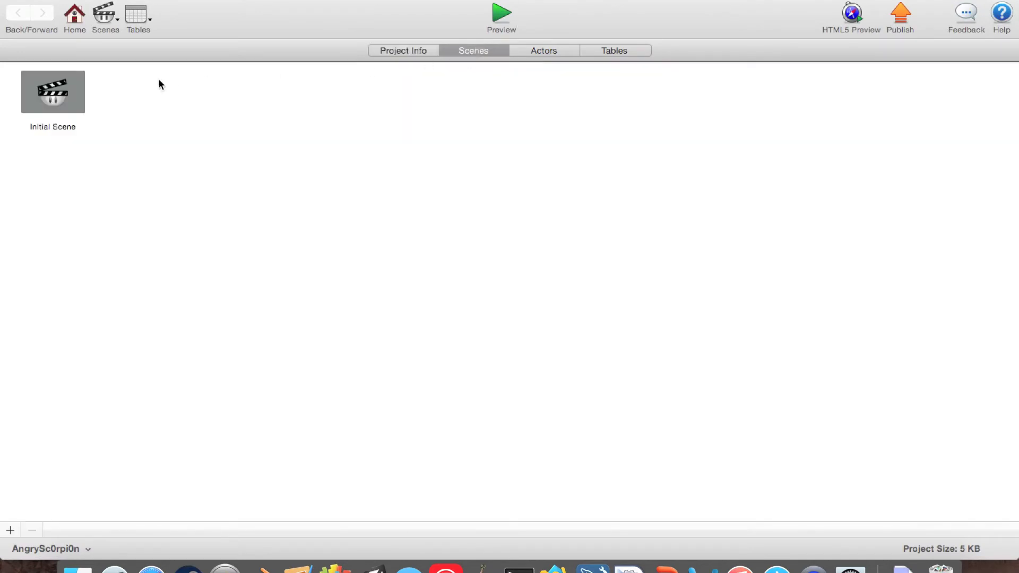
triple_click(61, 127)
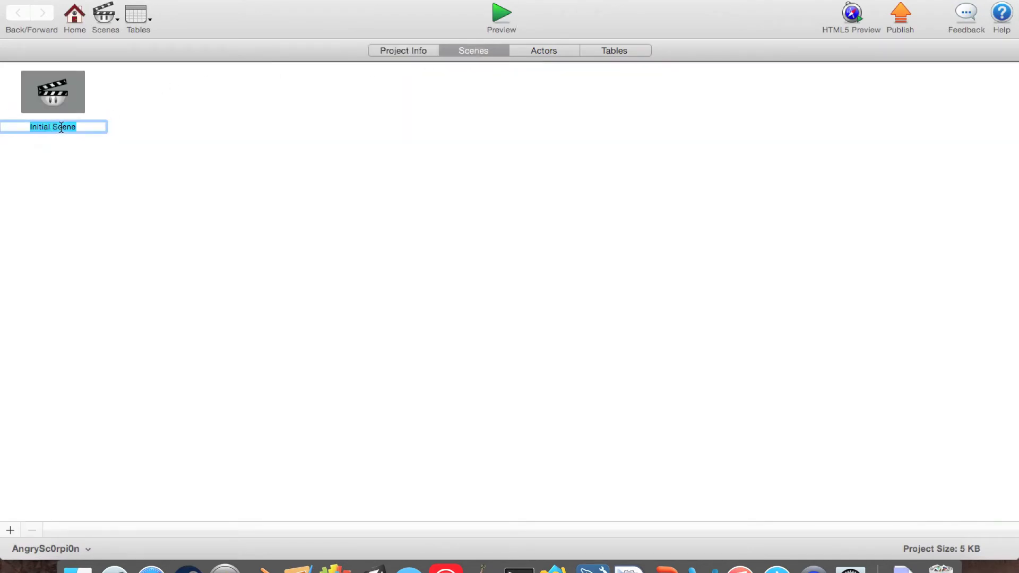
text(Scene1)
key(BackSpace)
text(2)
key(super+a)
text(Scene 1)
key(super+a)
click(59, 105)
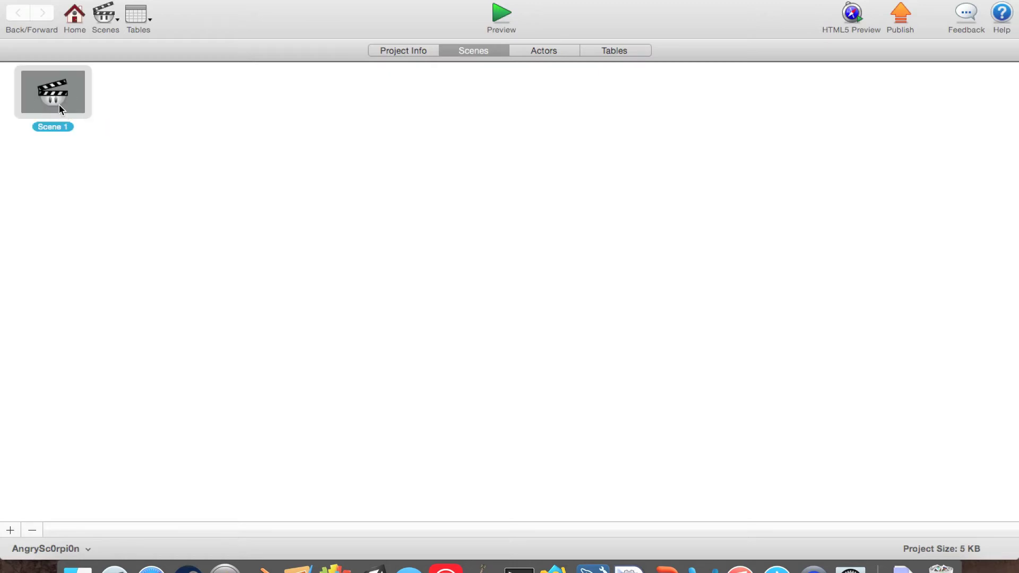
Step: Open Scene 1 for editing and set its background color to white
double_click(59, 104)
click(255, 54)
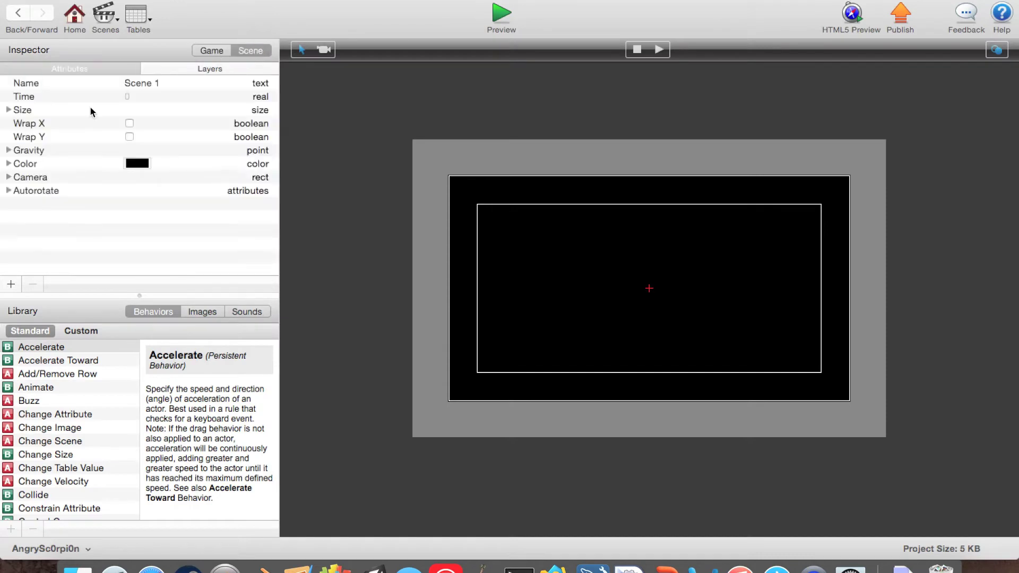
click(131, 165)
drag(238, 374, 212, 372)
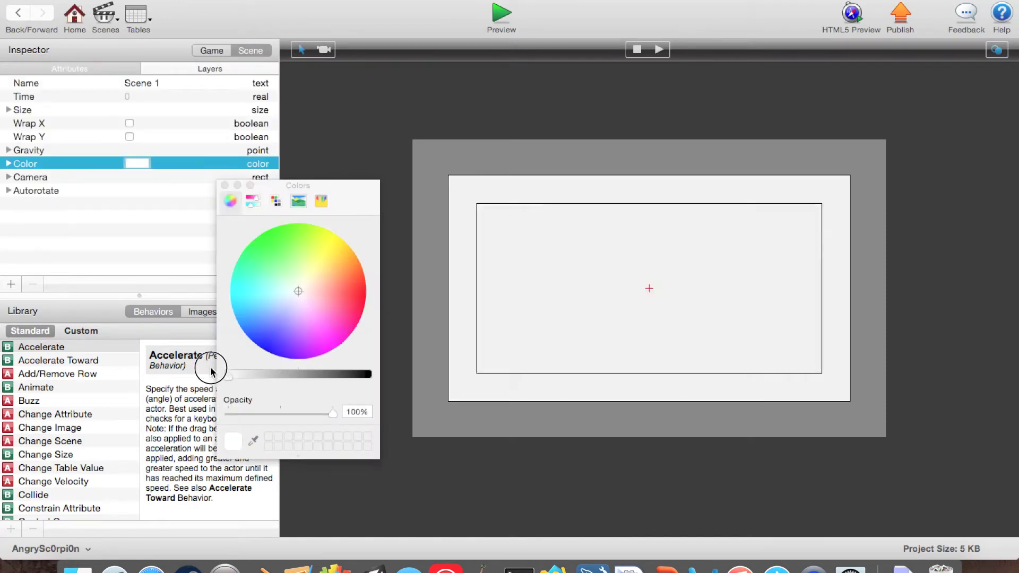
click(224, 185)
Step: Add a new actor to the game and name it Ball
click(211, 51)
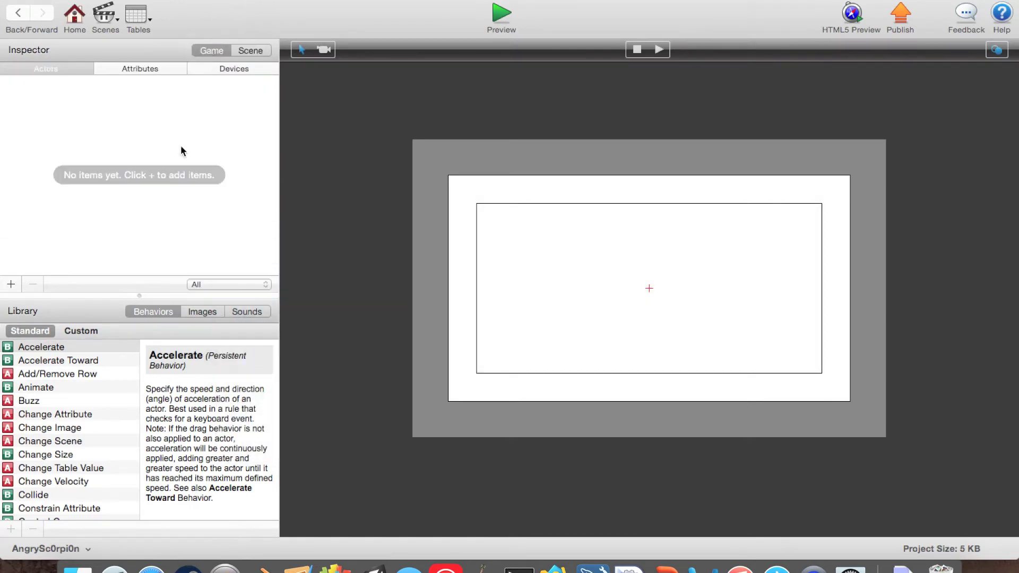
click(11, 284)
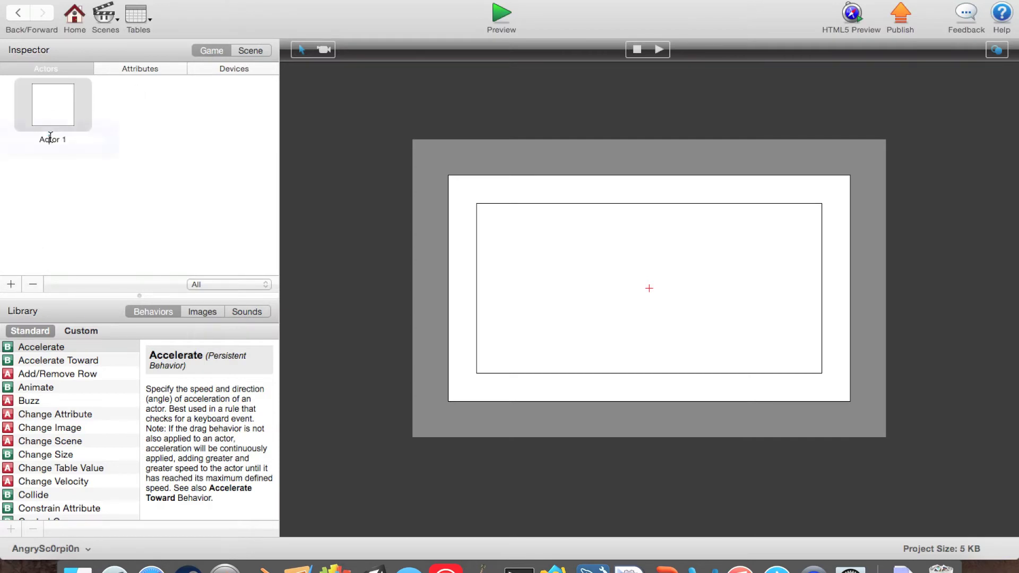
double_click(50, 138)
text(B)
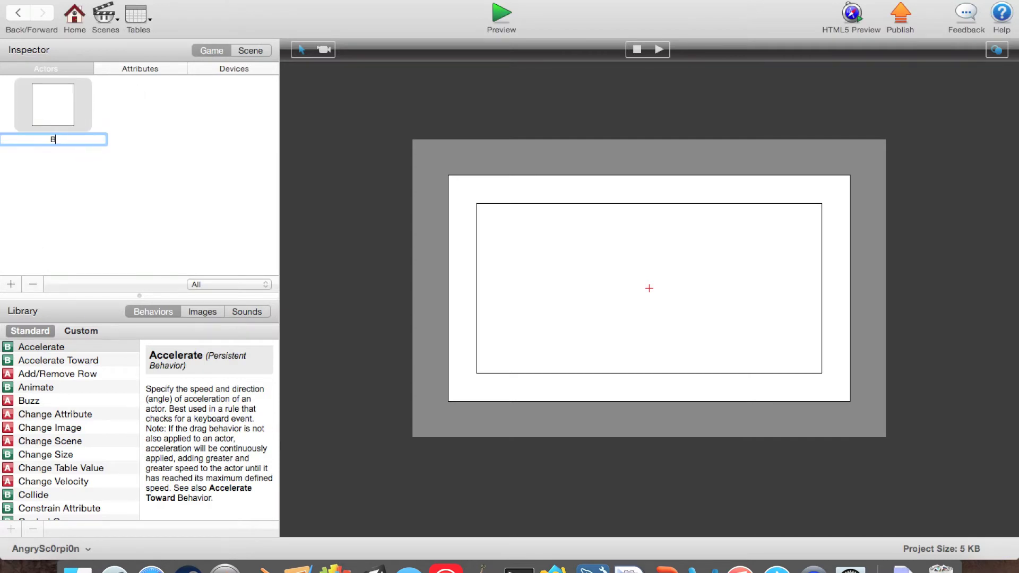
text(all)
click(52, 214)
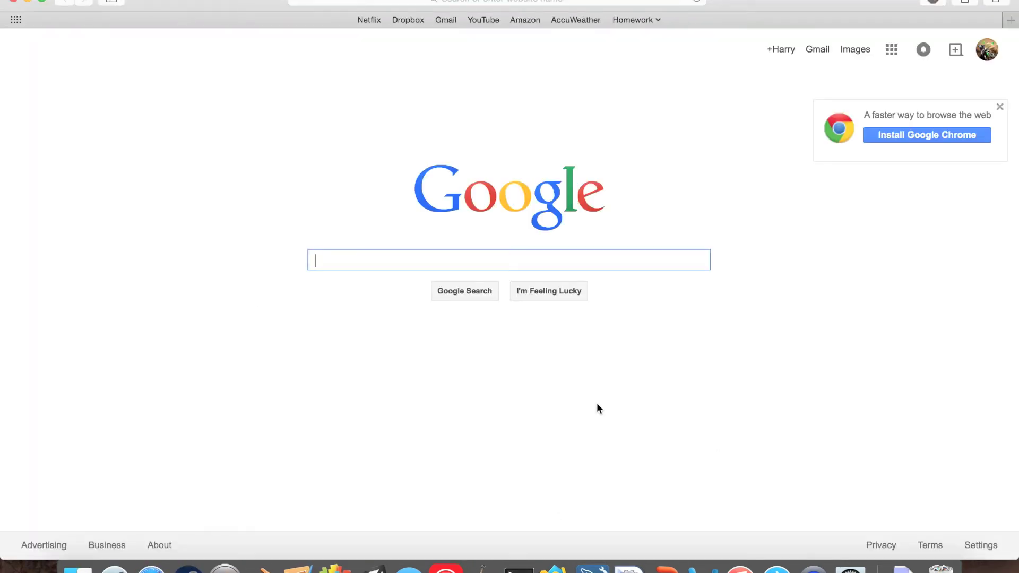
Step: Switch to the web browser and search Google for "ball clipart"
text(ball clipa)
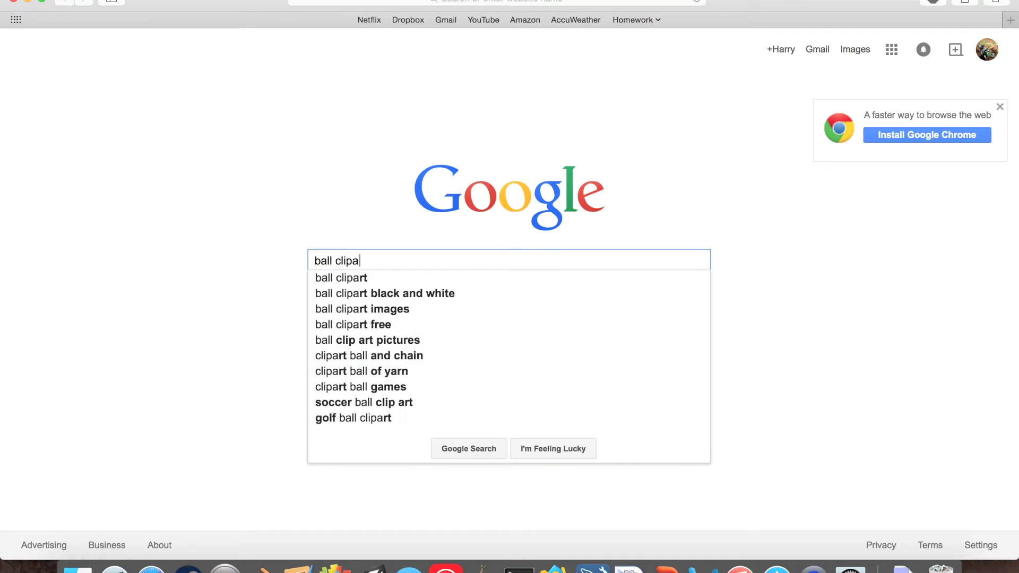
text(rt)
key(Return)
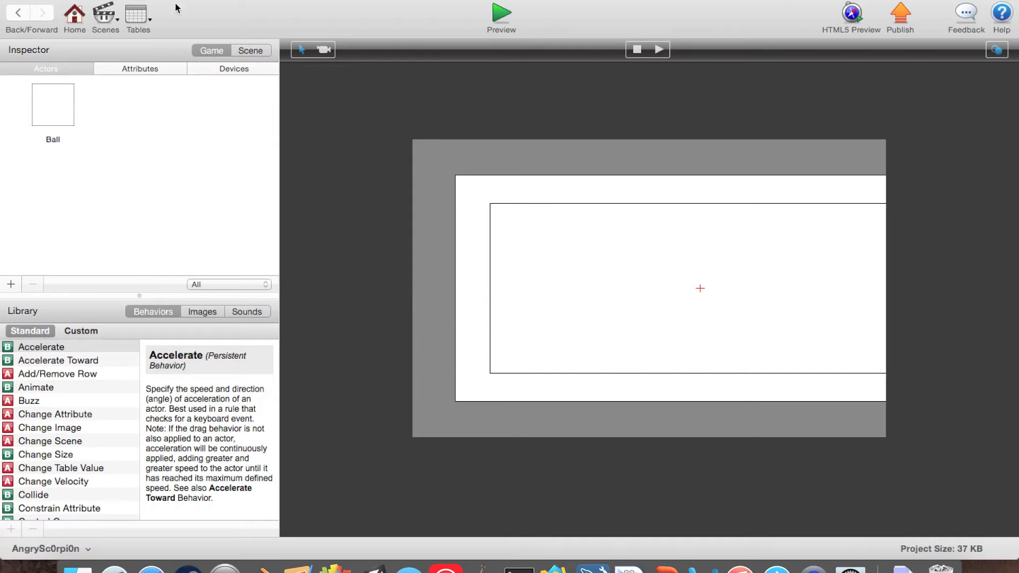
Step: Assign the imported soccer ball image to the Ball actor, check it in the actor editor, and return to the scene
click(194, 308)
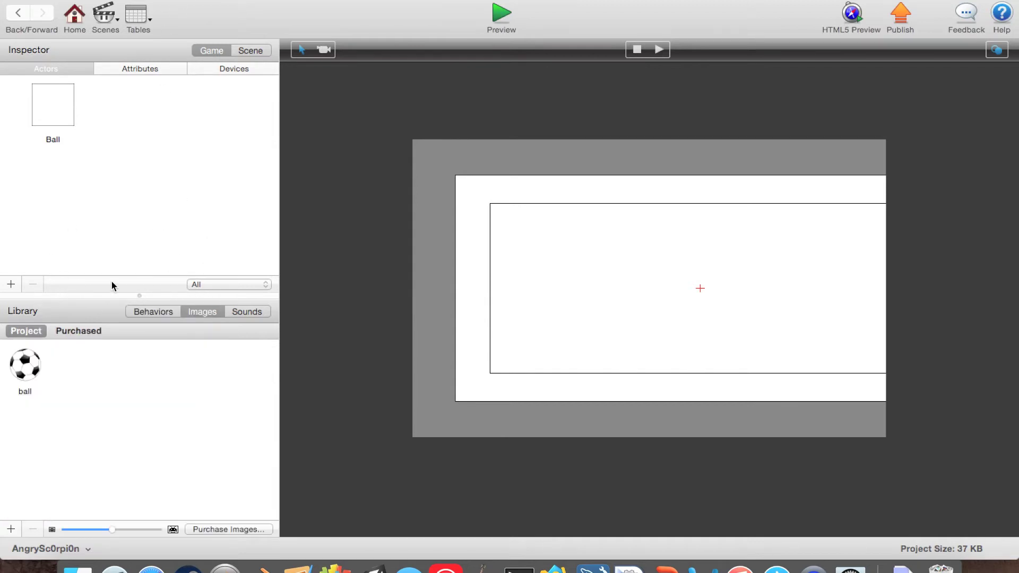
drag(149, 298, 47, 331)
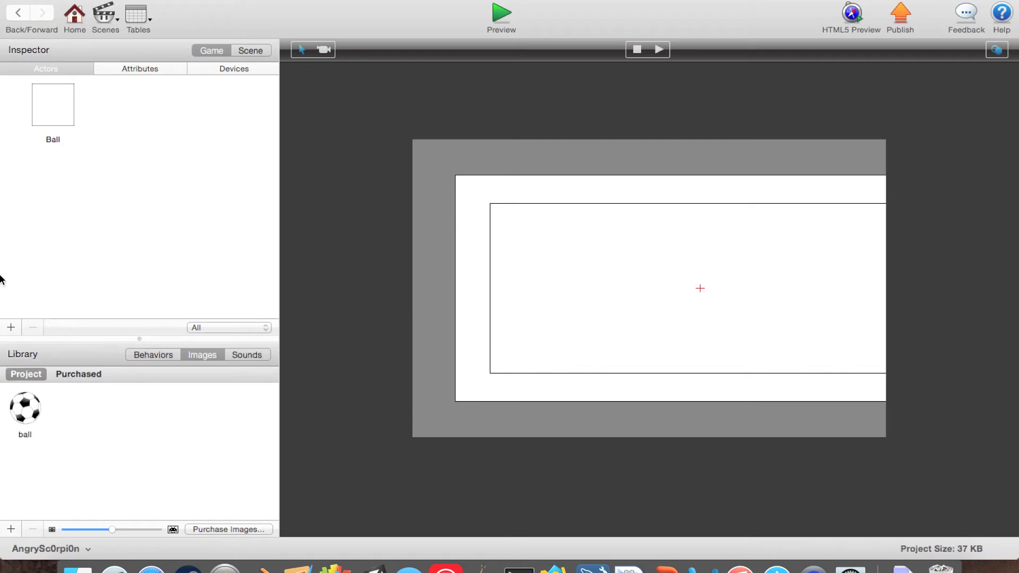
drag(23, 406, 67, 101)
double_click(64, 109)
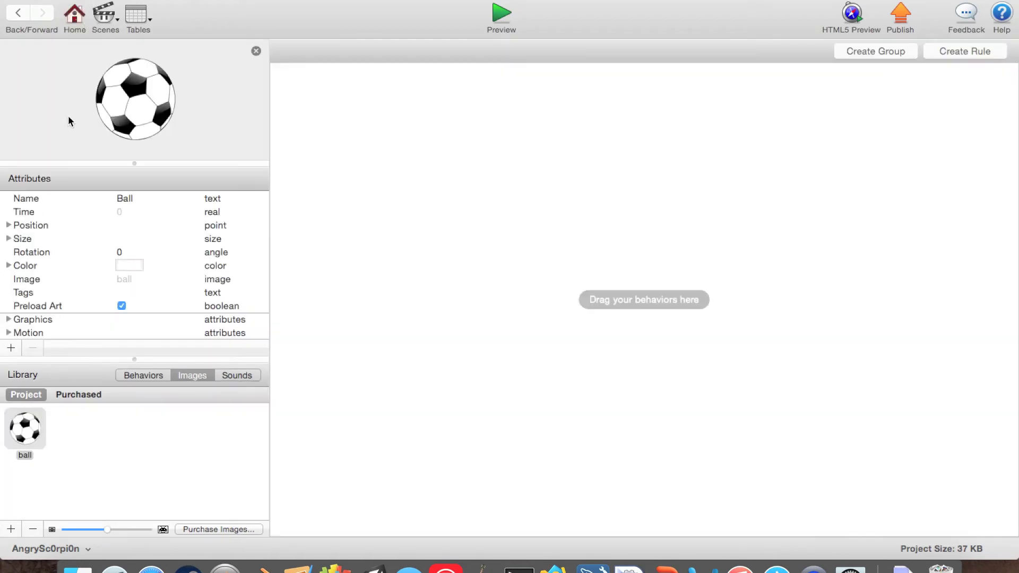
click(21, 13)
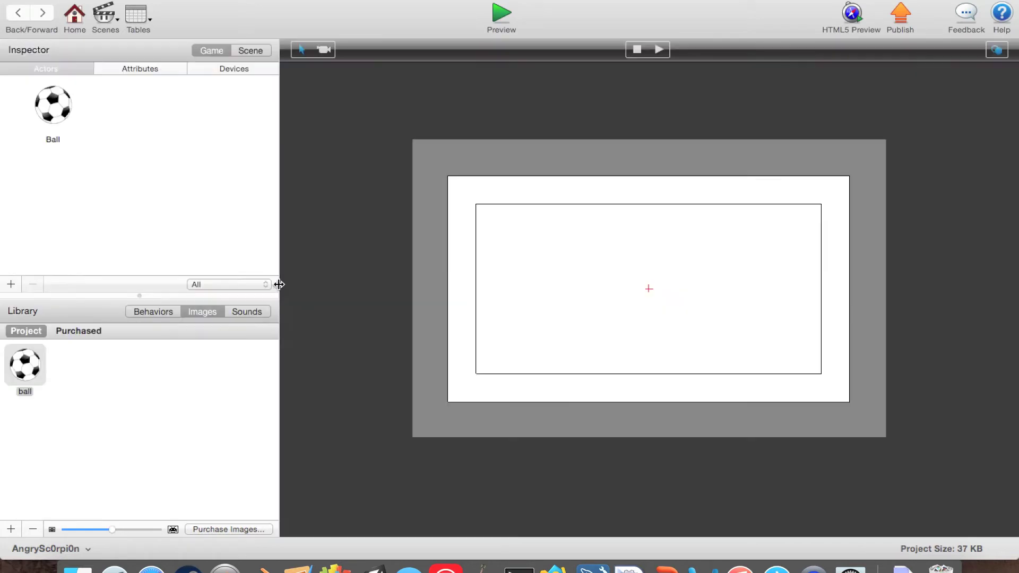
Step: Place the Ball actor in the upper middle of the scene and preview the game
click(877, 502)
drag(53, 105, 639, 392)
click(578, 312)
drag(587, 347, 631, 243)
click(501, 16)
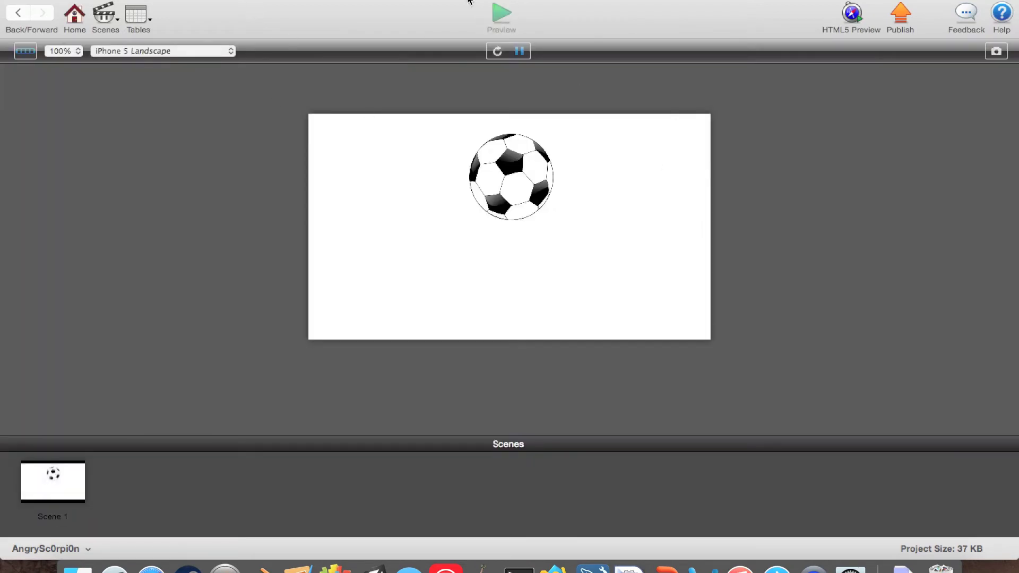
click(18, 12)
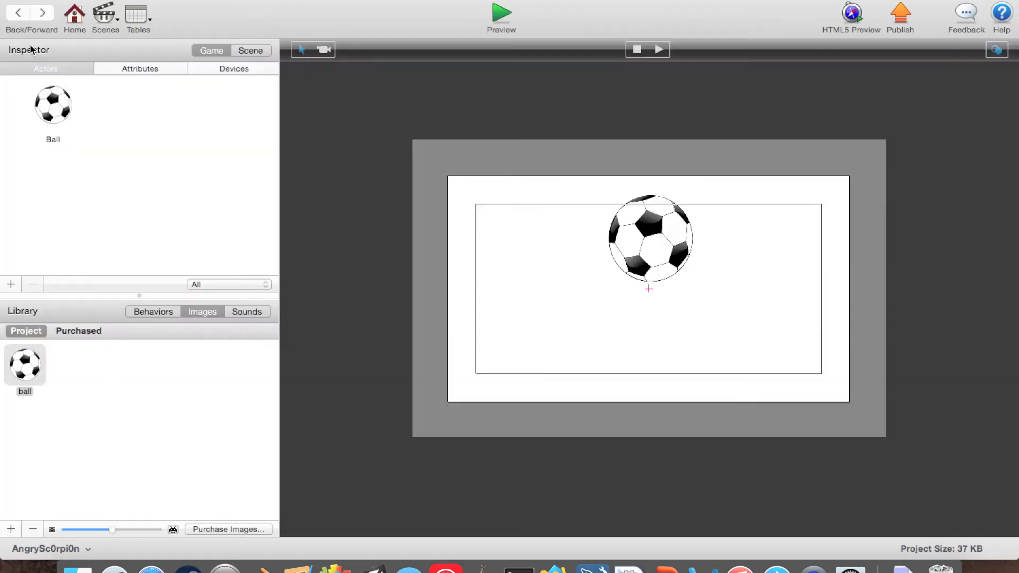
Step: Open the Ball actor for editing and add the Accelerate behavior to it
double_click(53, 114)
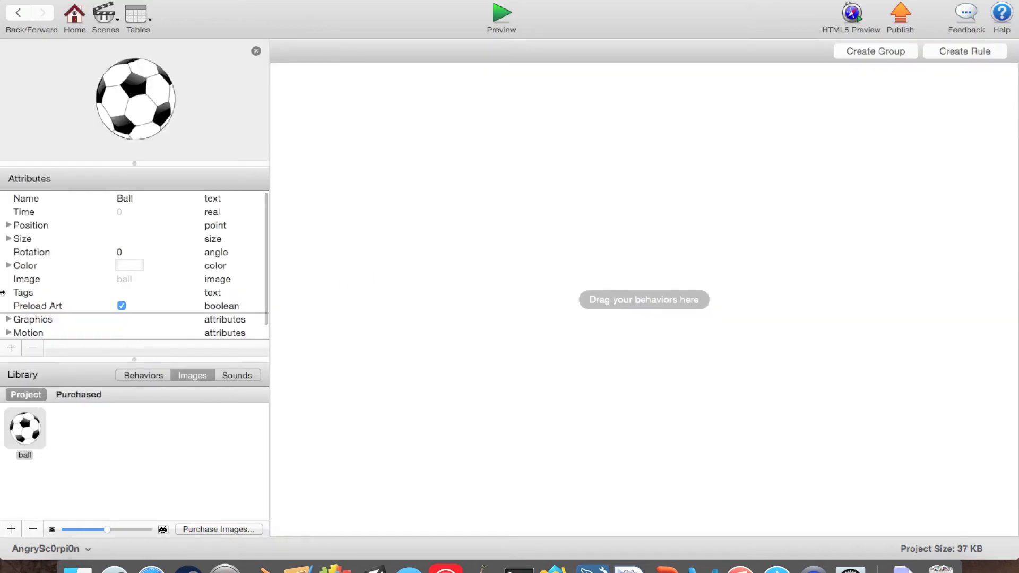
click(139, 376)
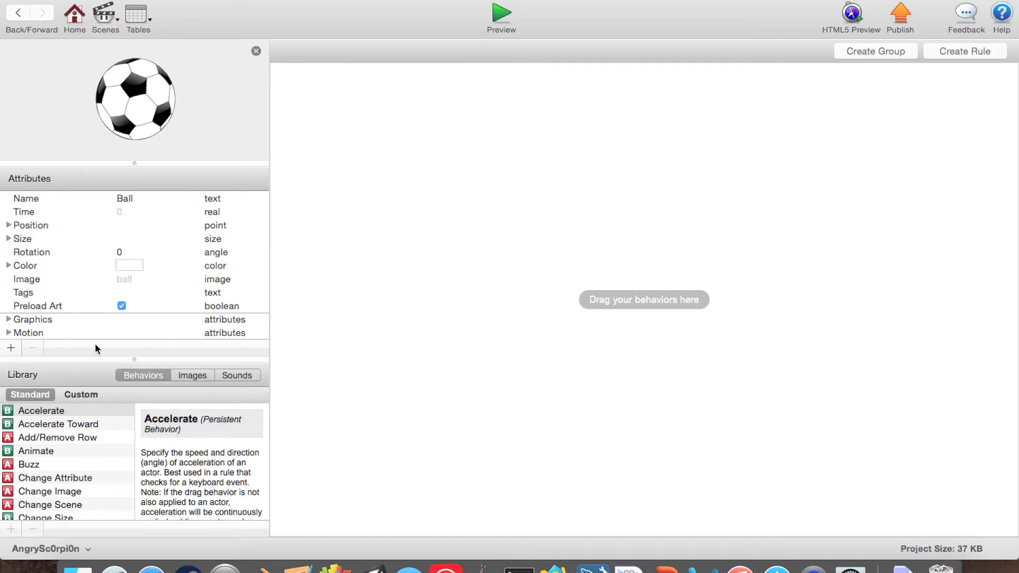
scroll(84, 432, down, 5)
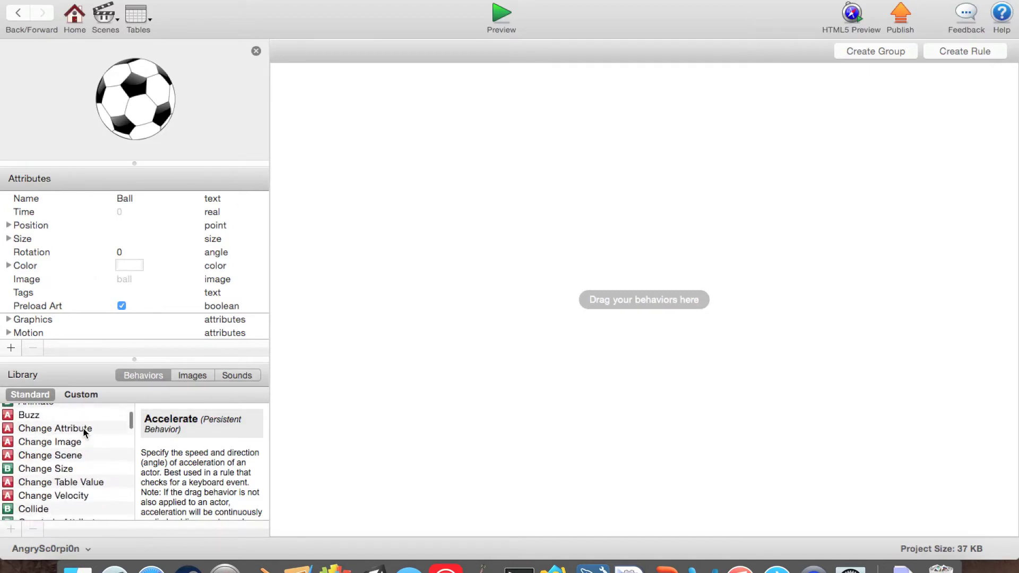
scroll(84, 433, down, 3)
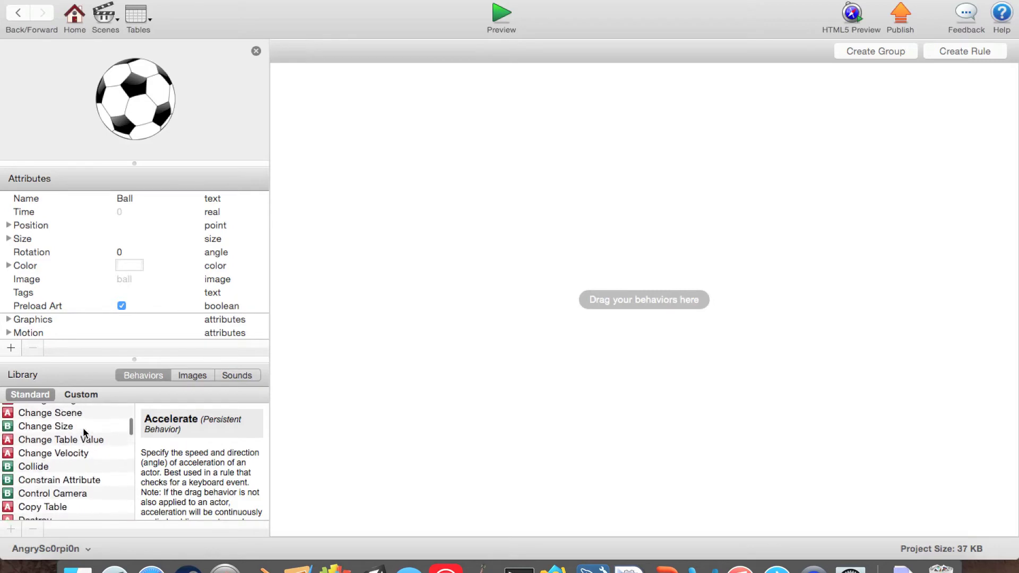
scroll(75, 481, up, 8)
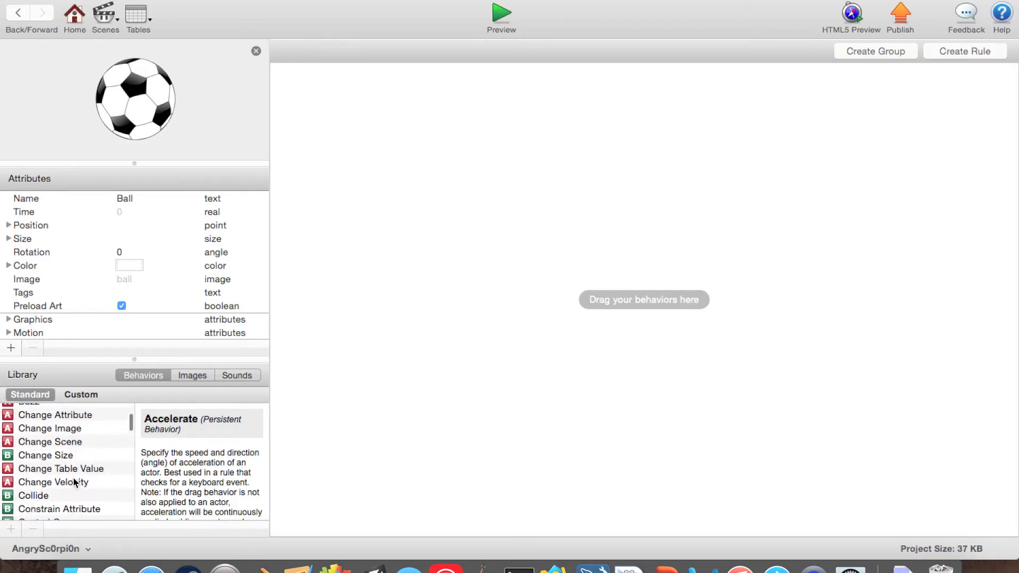
drag(39, 414, 480, 410)
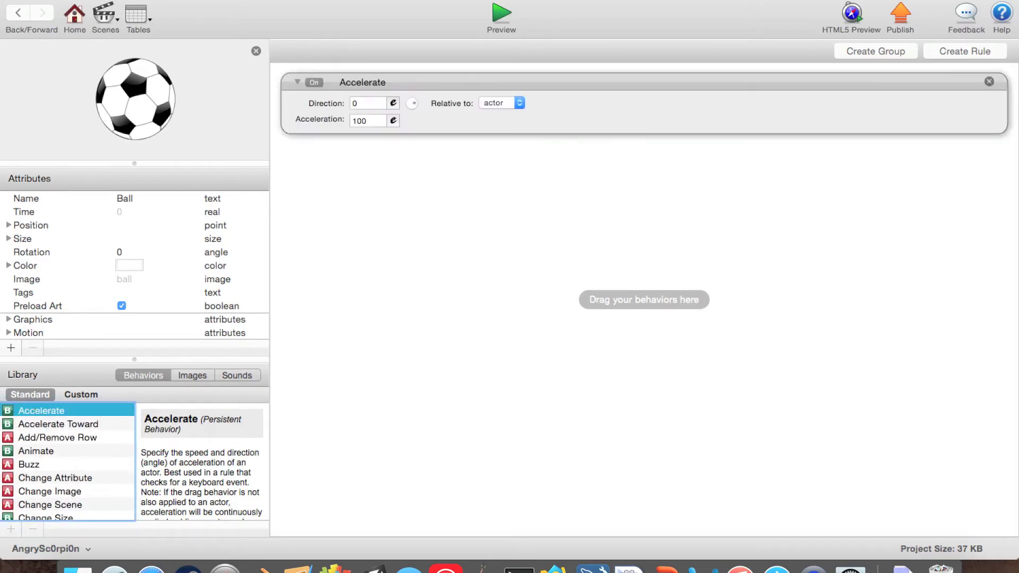
Step: Set the direction of the Ball's Accelerate behavior to 270, after trying 90 and 180
scroll(60, 463, down, 2)
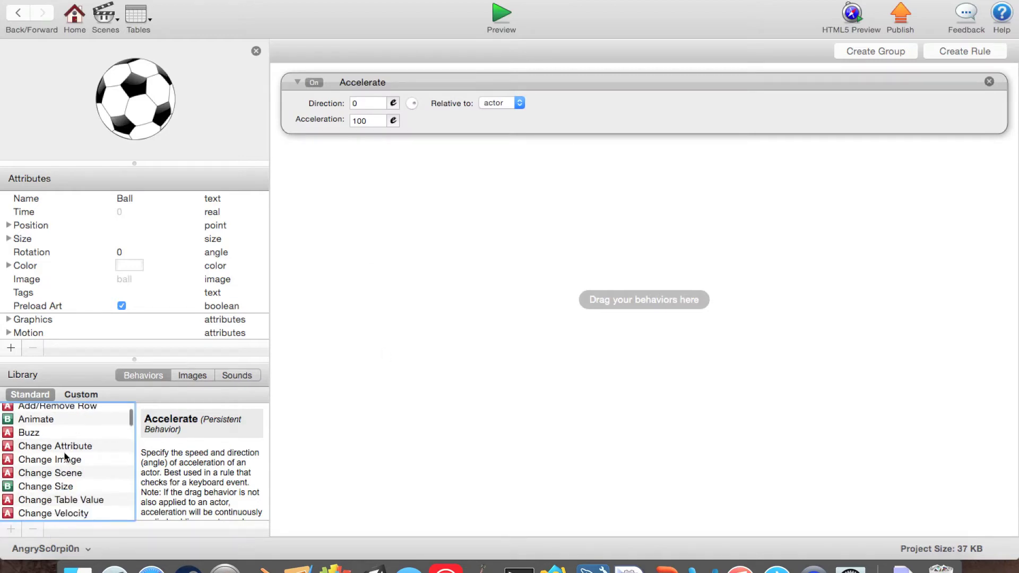
scroll(59, 484, down, 3)
scroll(55, 483, up, 5)
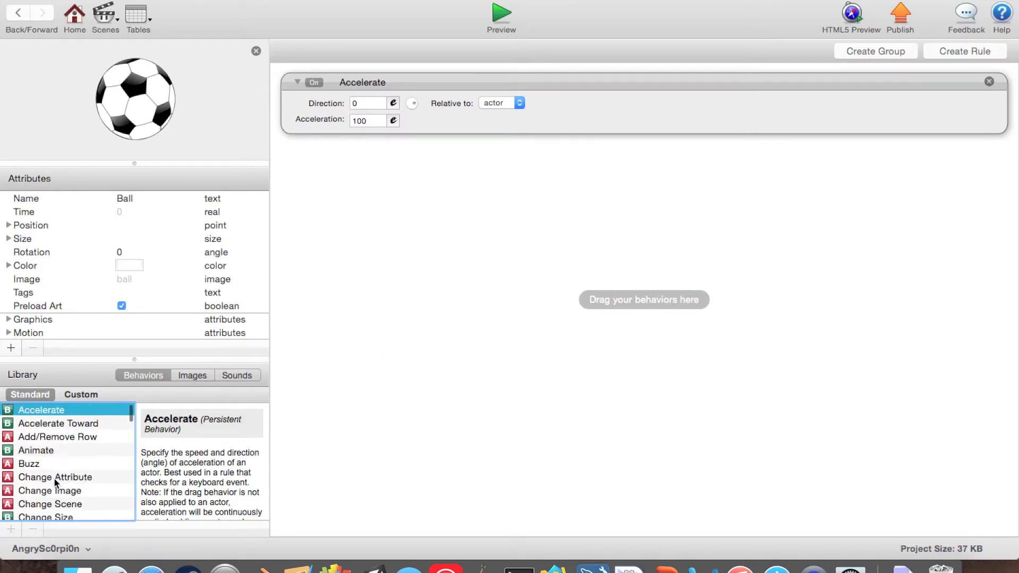
click(372, 103)
text(90)
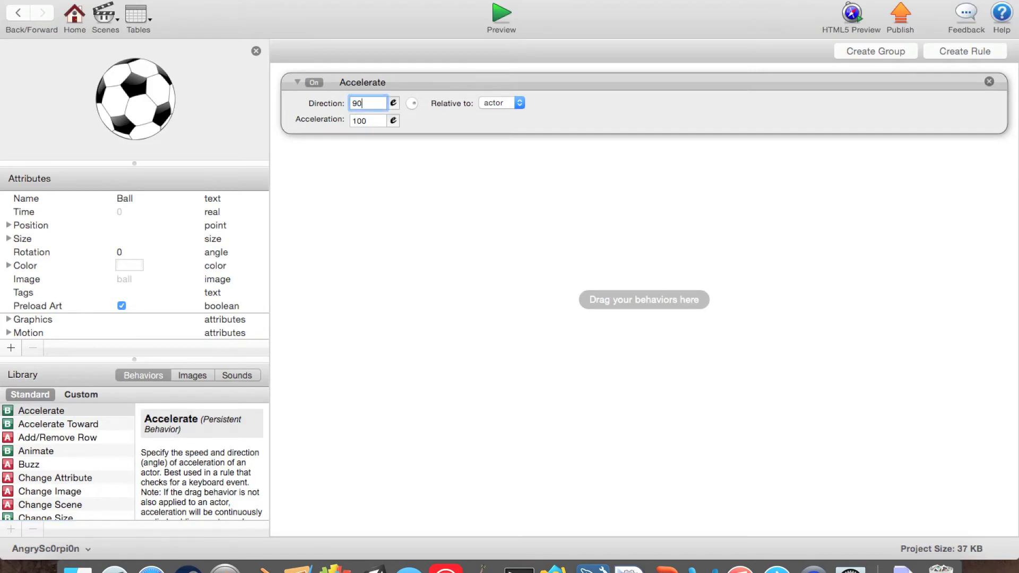
key(Return)
text(180)
key(Return)
text(270)
key(Return)
Step: Preview the game to check the ball's downward motion, and return to the scene
click(18, 13)
click(500, 16)
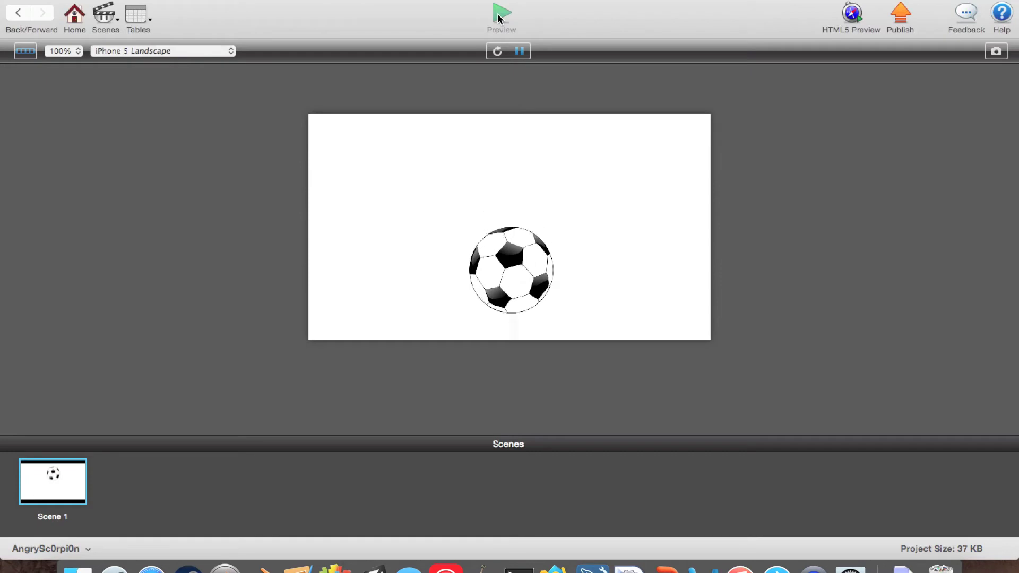
click(8, 18)
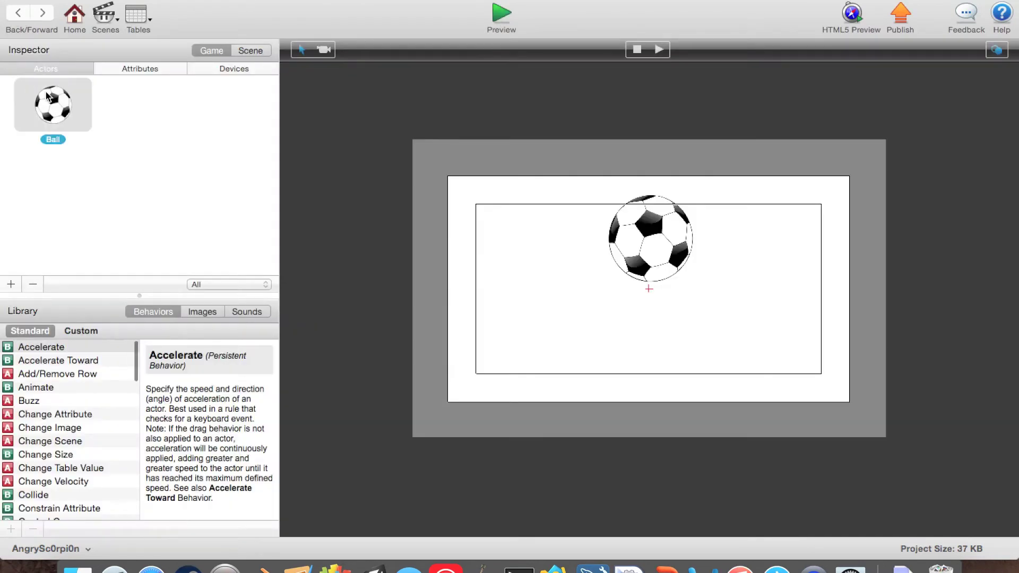
Step: Set the acceleration of the Ball's Accelerate behavior to 400, preview the game, and return to the scene
double_click(48, 97)
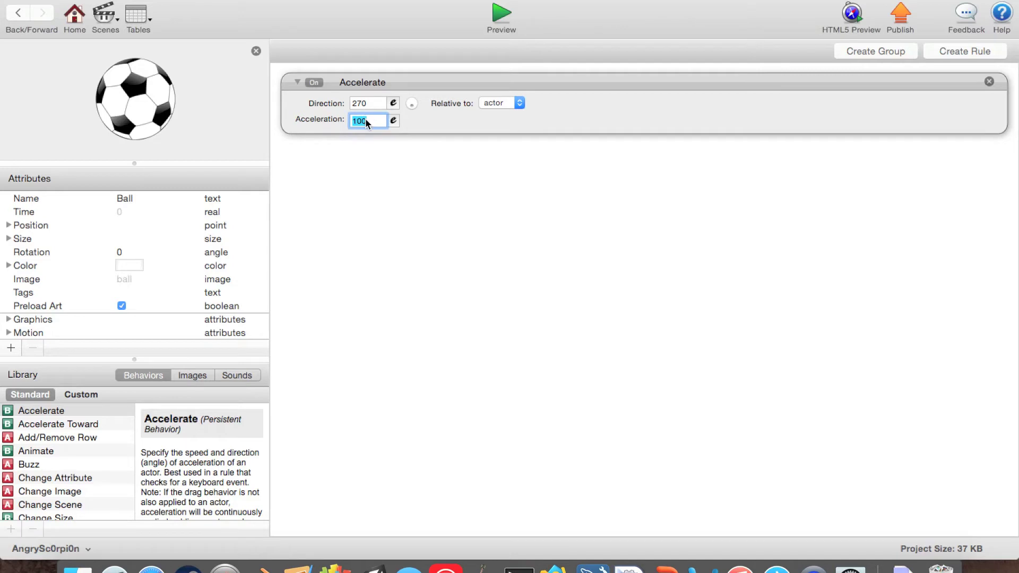
text(400)
click(500, 15)
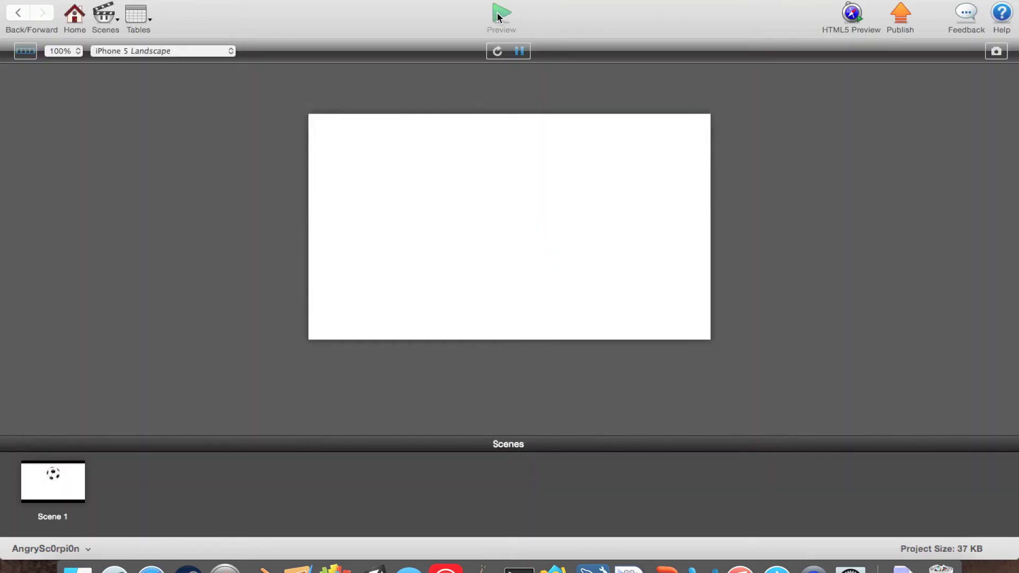
click(18, 12)
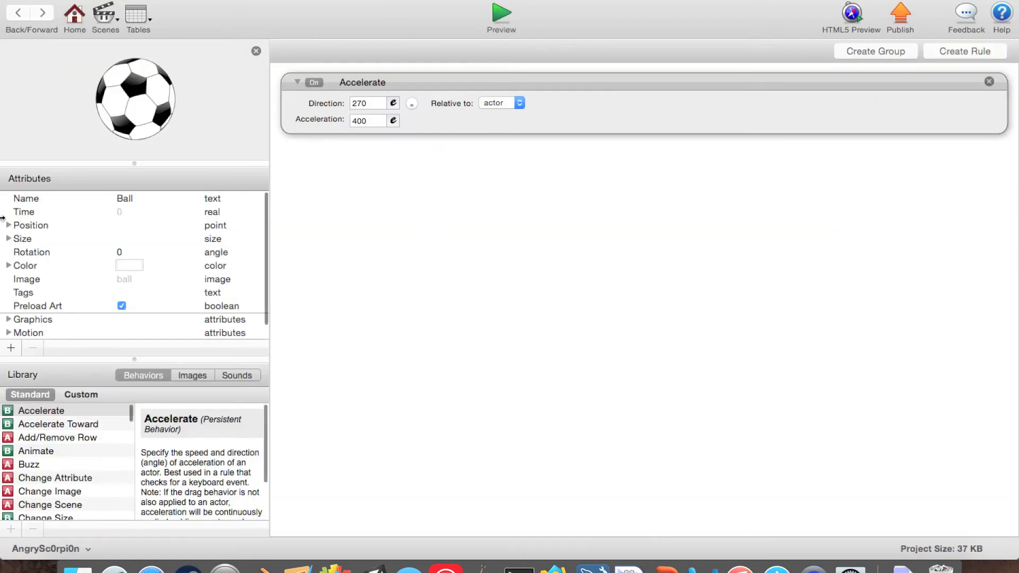
click(18, 13)
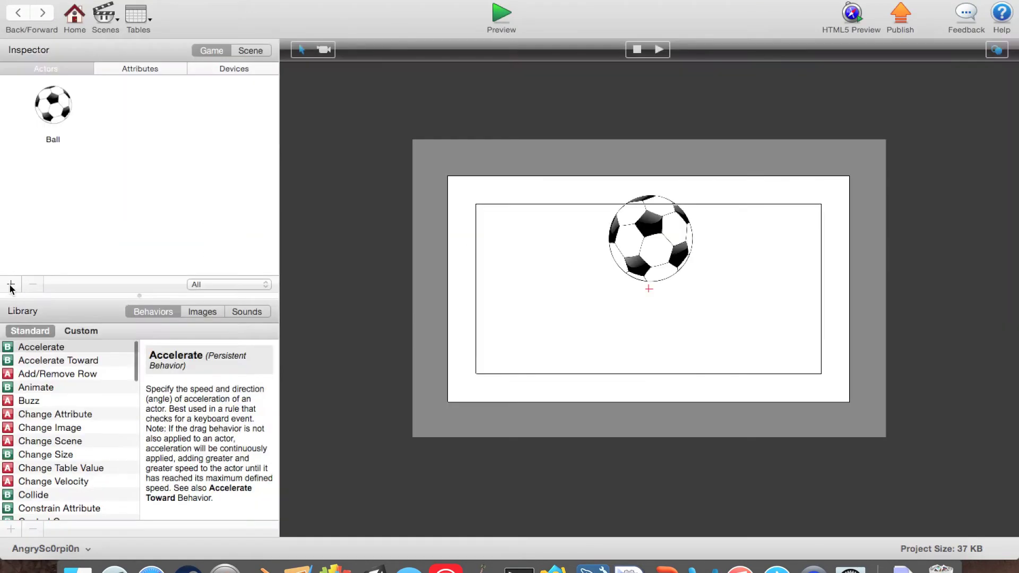
Step: Add a second actor to the game and name it Platform
click(11, 285)
click(165, 140)
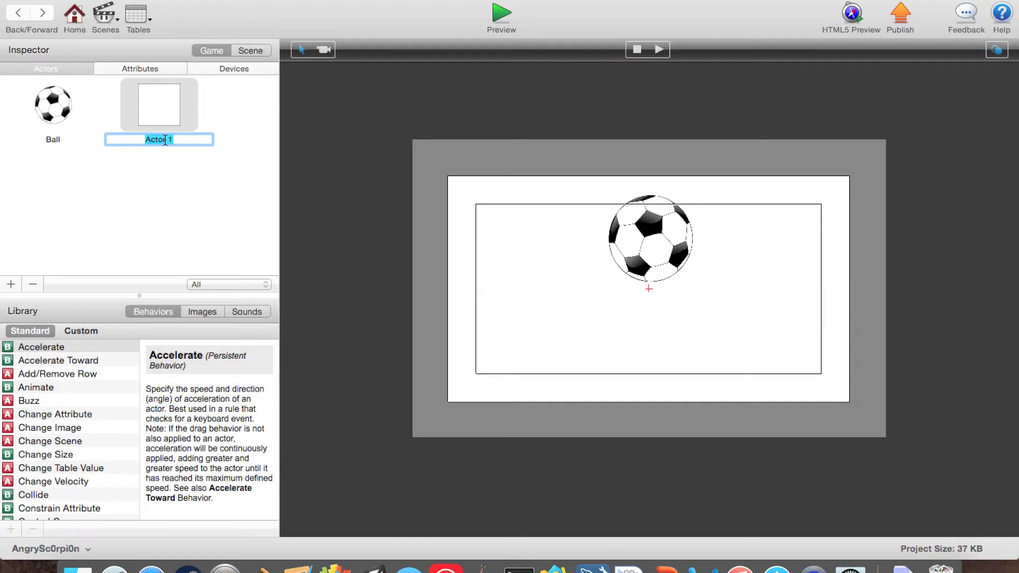
text(Platform)
key(Return)
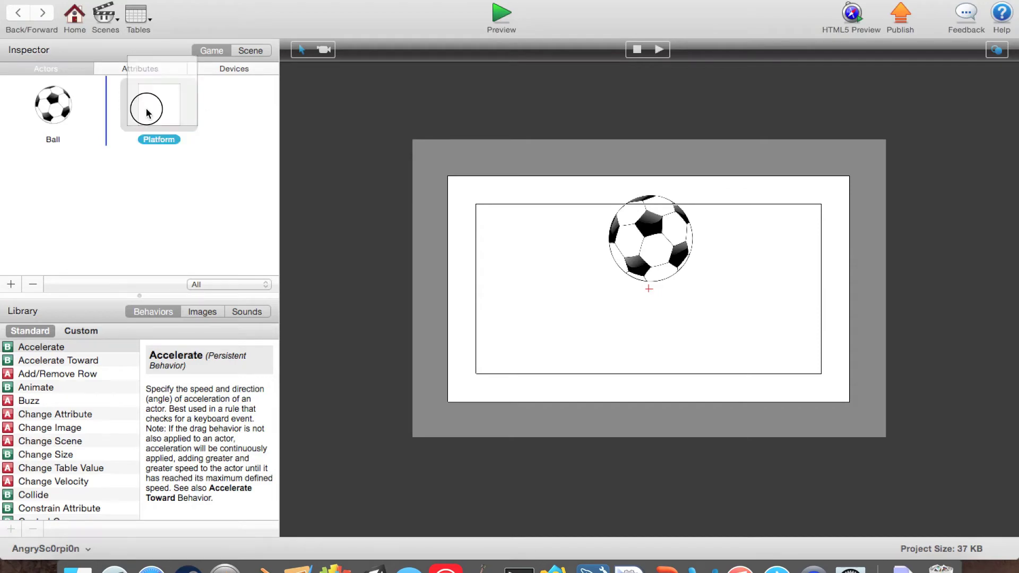
Step: Change the Platform actor's color to dark red and return to the scene
double_click(141, 121)
click(130, 265)
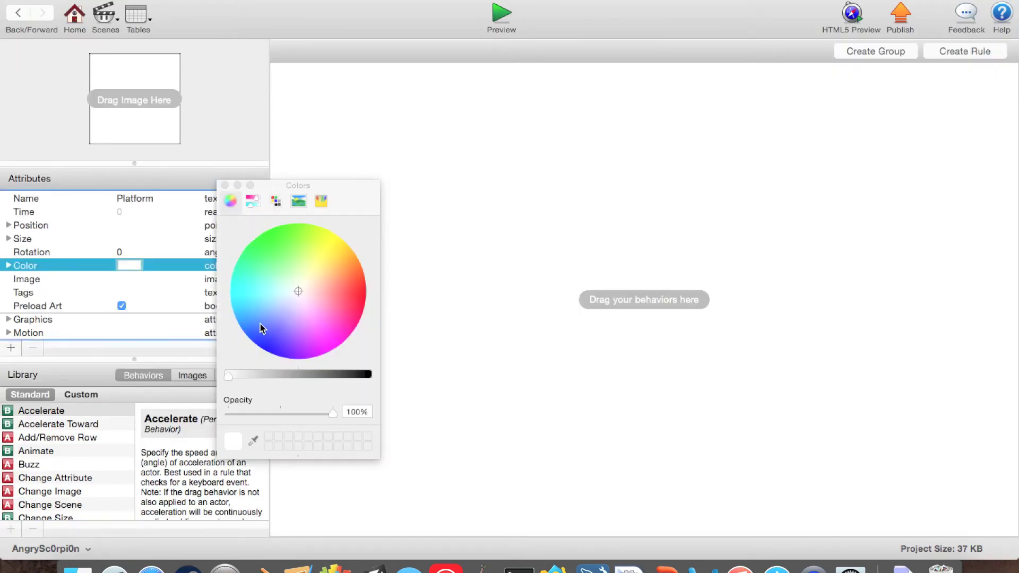
drag(339, 328, 371, 296)
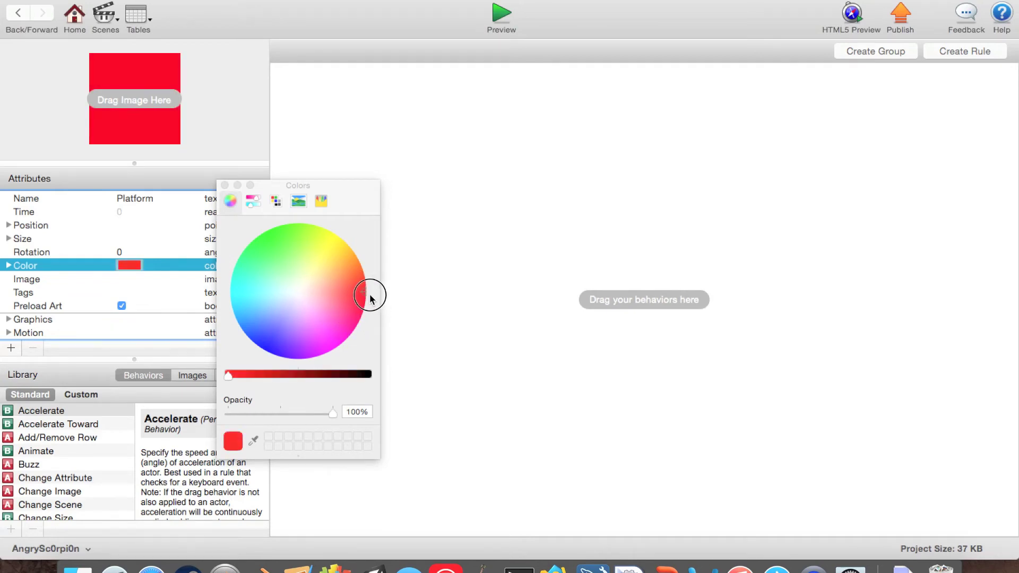
drag(312, 375, 315, 377)
click(225, 186)
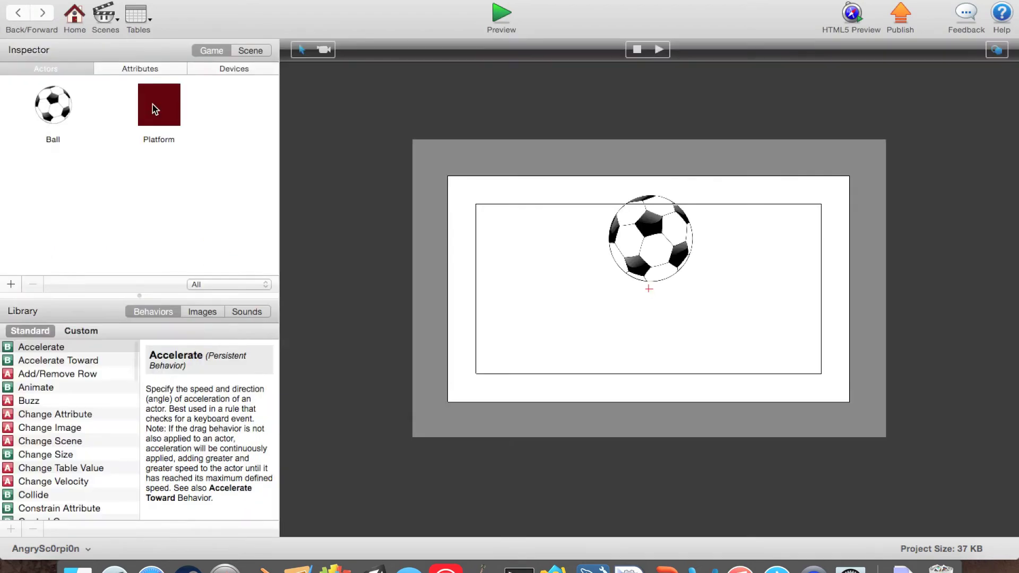
Step: Set the density, friction and bounciness in the Platform actor's physics attributes to 0
double_click(159, 105)
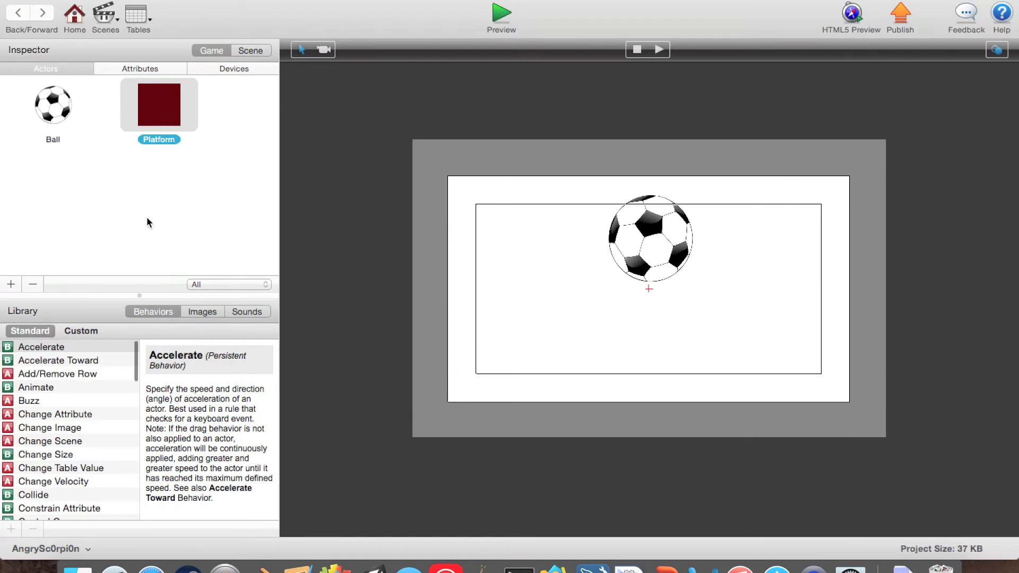
scroll(61, 282, down, 2)
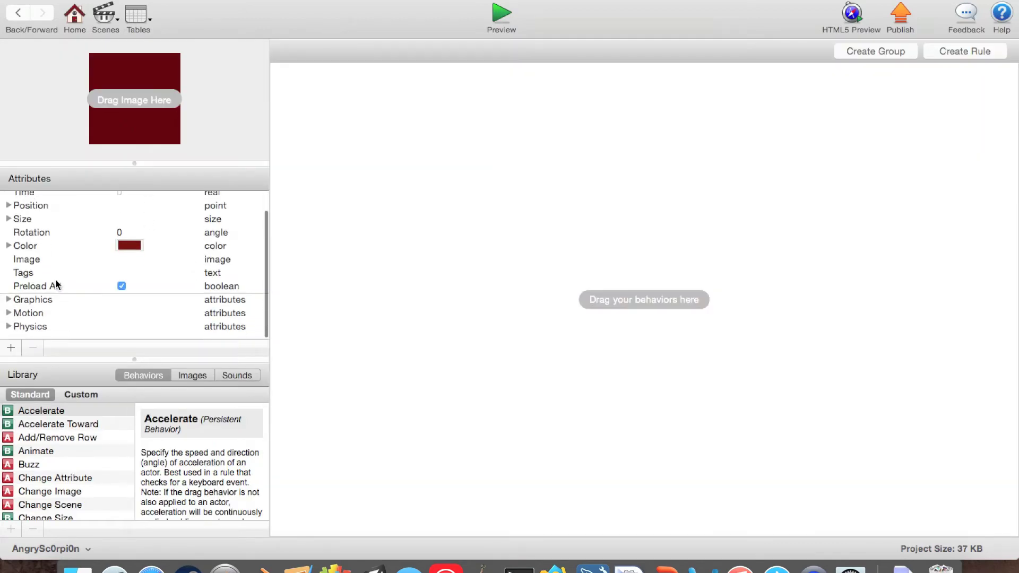
click(8, 333)
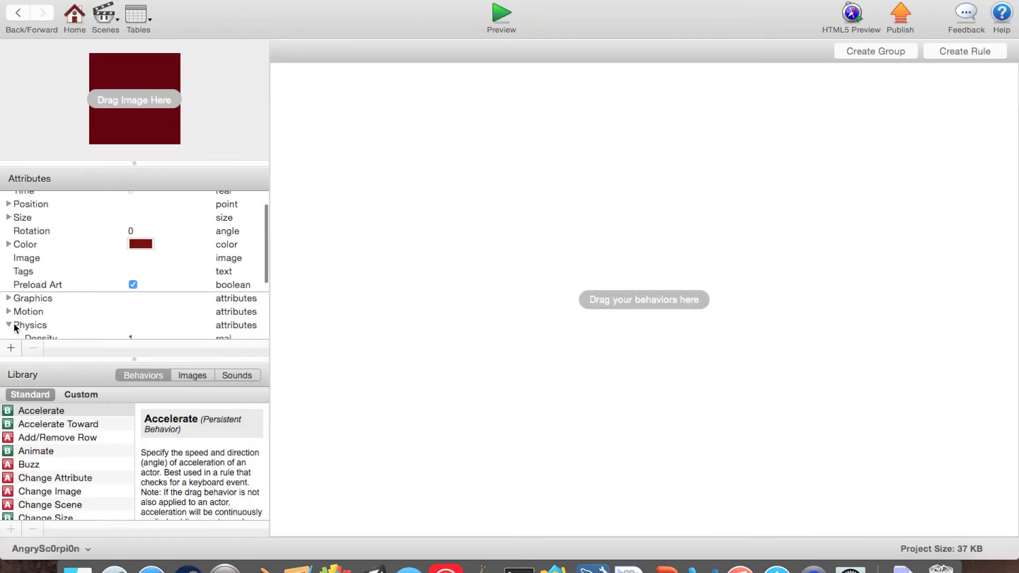
scroll(14, 325, down, 5)
click(120, 239)
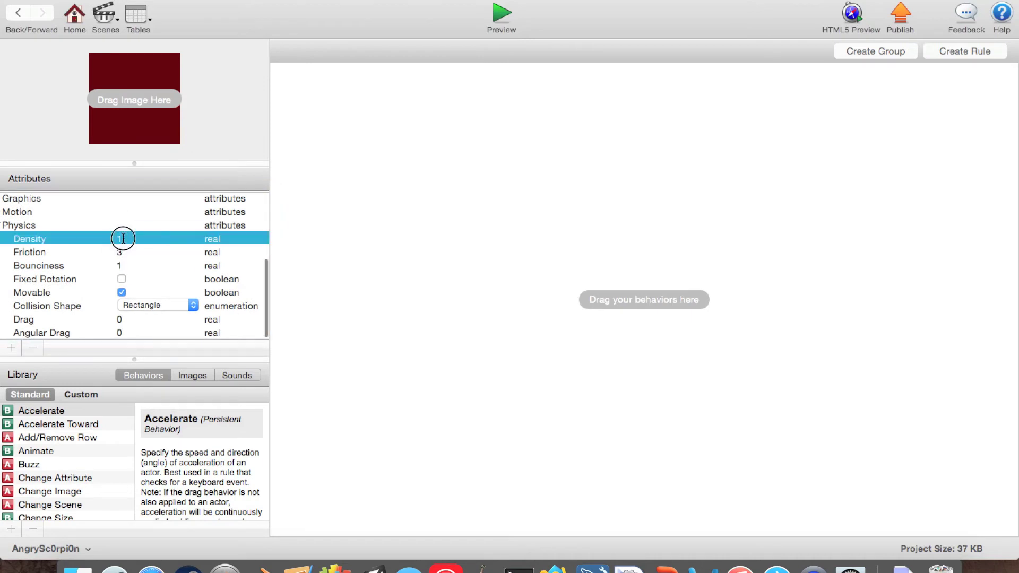
text(0)
key(Tab)
key(Tab)
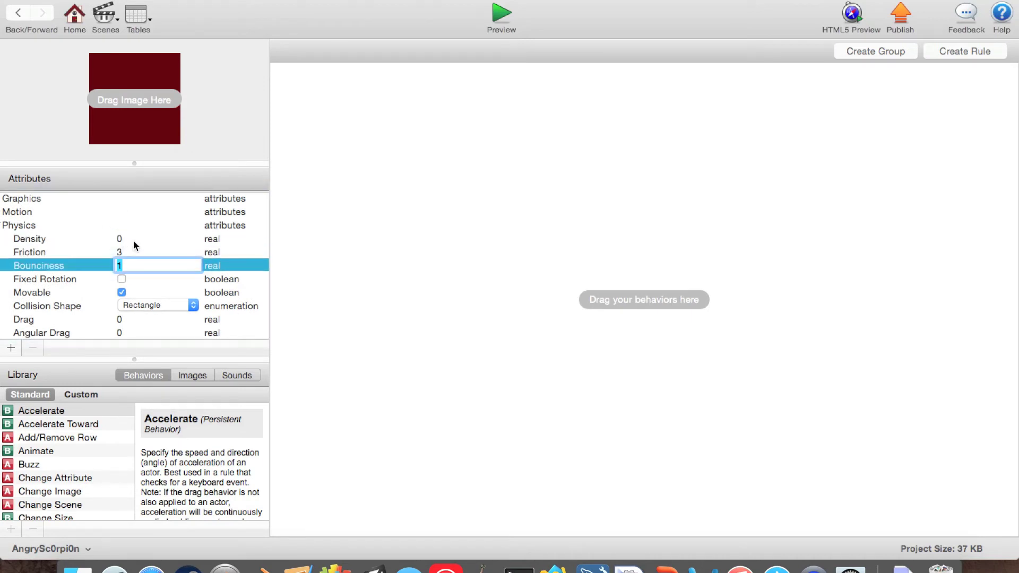
click(119, 253)
click(119, 254)
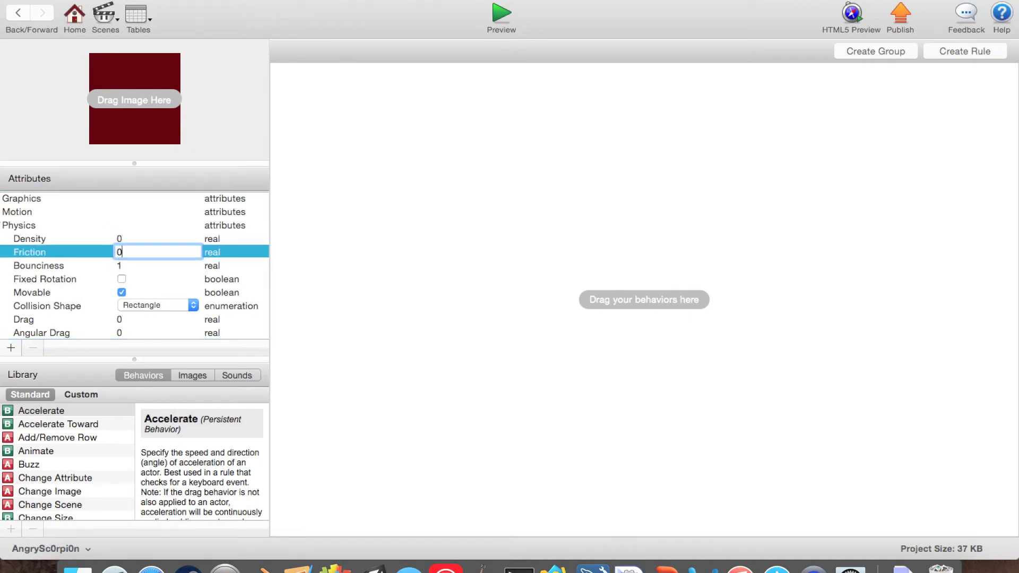
key(Tab)
text(0)
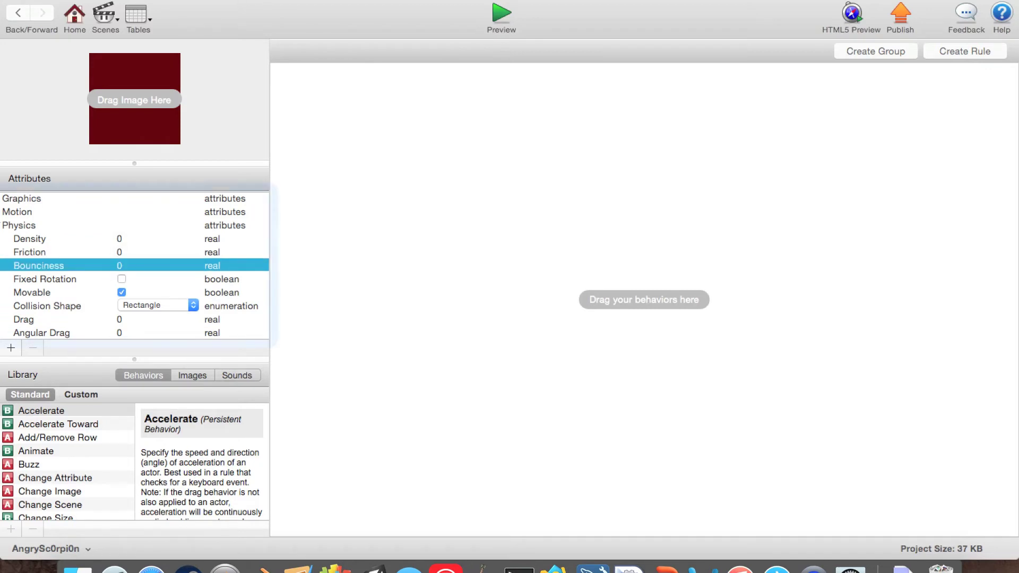
Step: Enable Fixed Rotation and disable Movable for the Platform actor
key(Tab)
key(Tab)
key(Tab)
key(Tab)
click(122, 280)
click(123, 293)
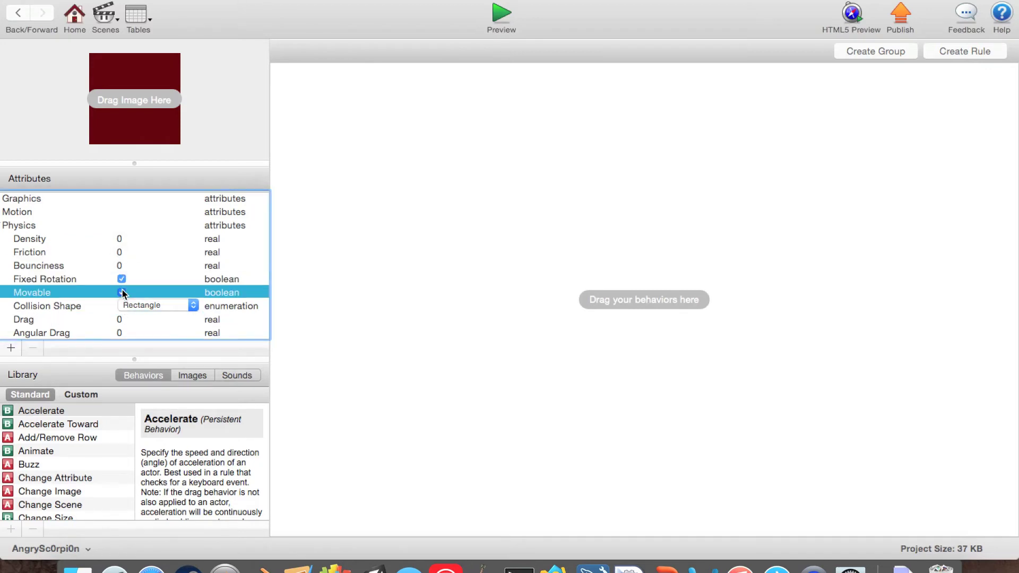
Step: Place the Platform actor in the scene as a wide strip along the bottom edge, and preview the game
click(16, 13)
drag(159, 104, 871, 388)
drag(772, 396, 761, 420)
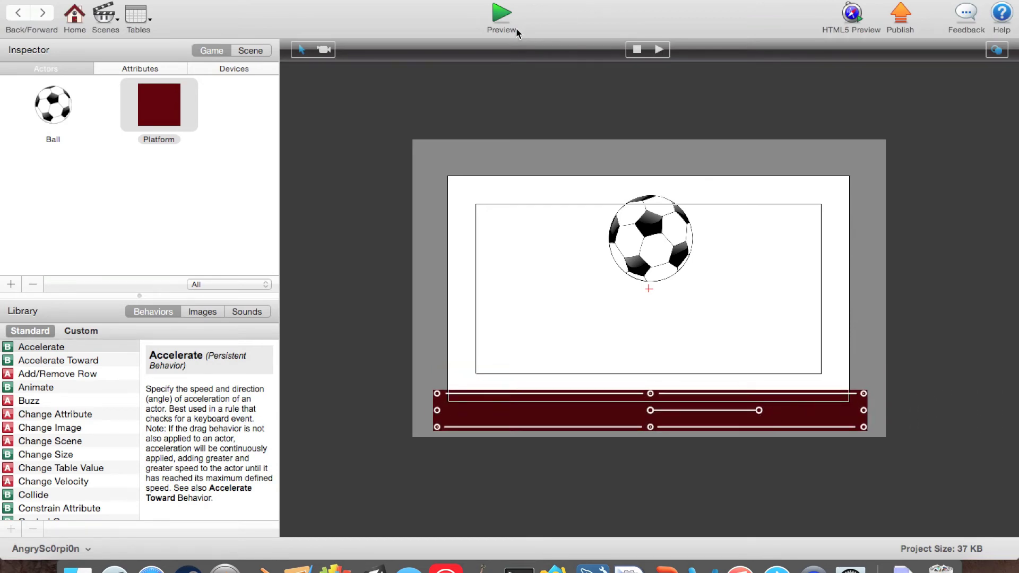
click(501, 19)
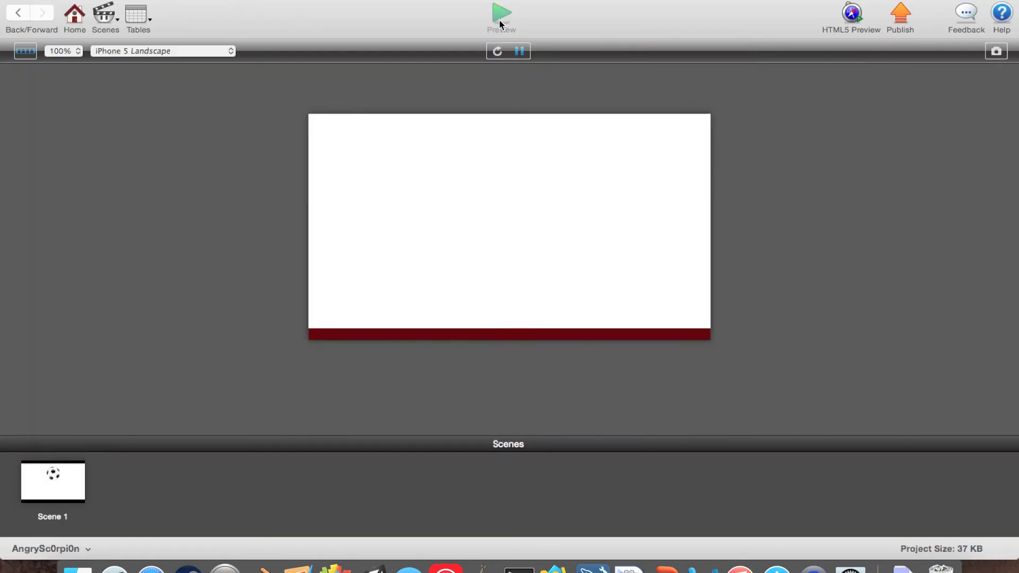
click(18, 13)
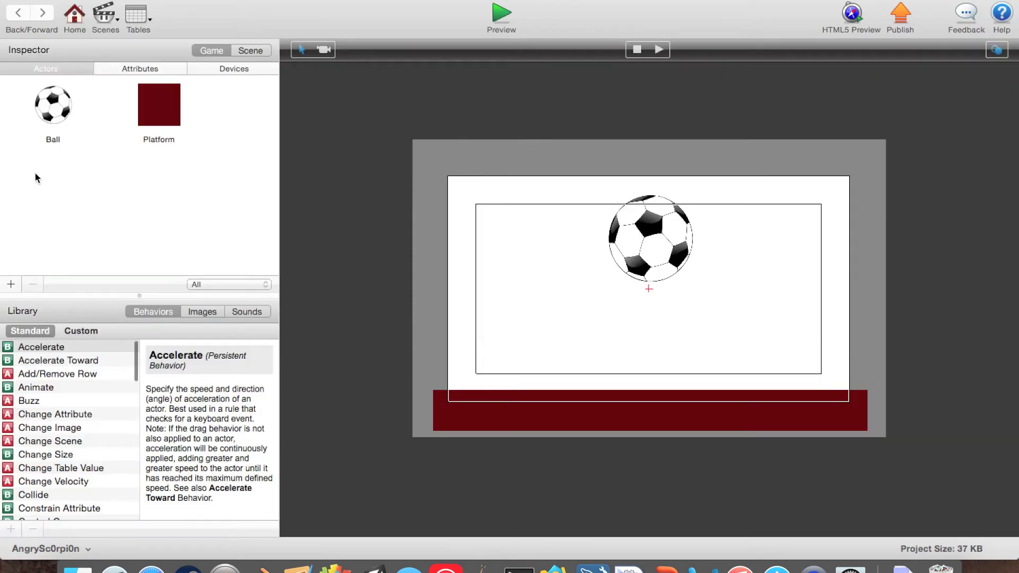
Step: Add a Collide behavior to the Ball actor for colliding with actors of type Platform, and preview the game
double_click(52, 105)
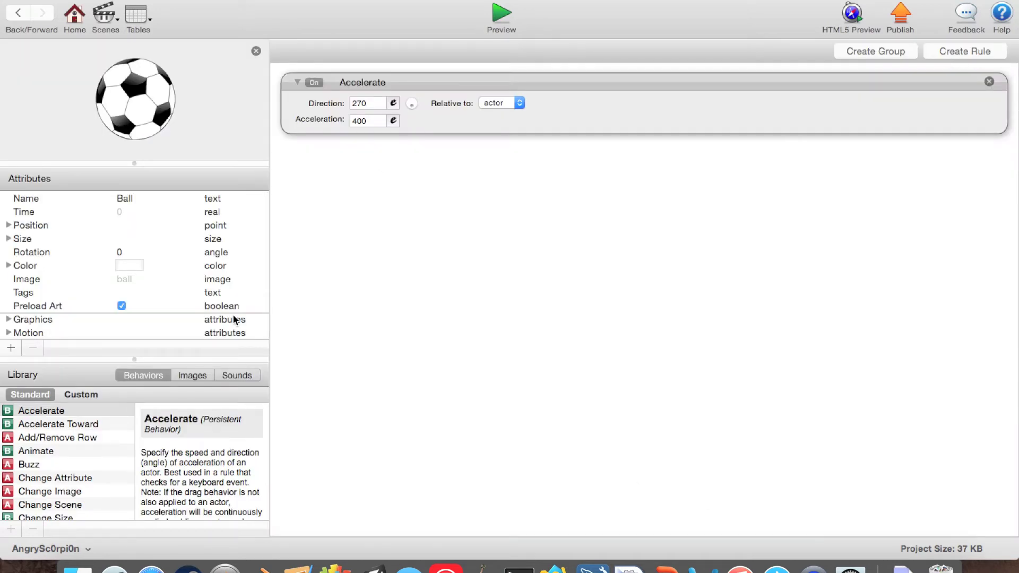
scroll(21, 488, down, 6)
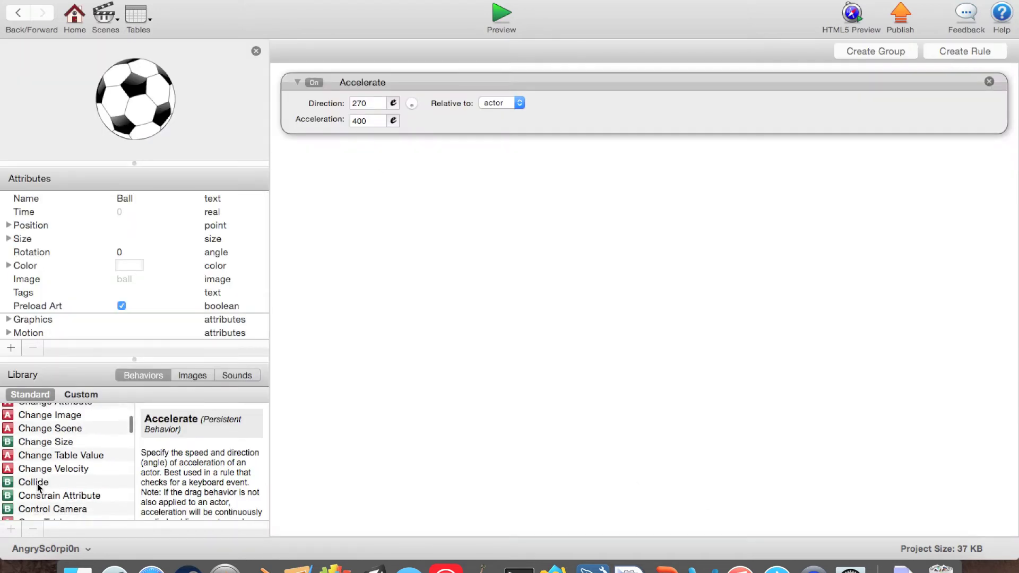
drag(35, 482, 465, 149)
click(537, 191)
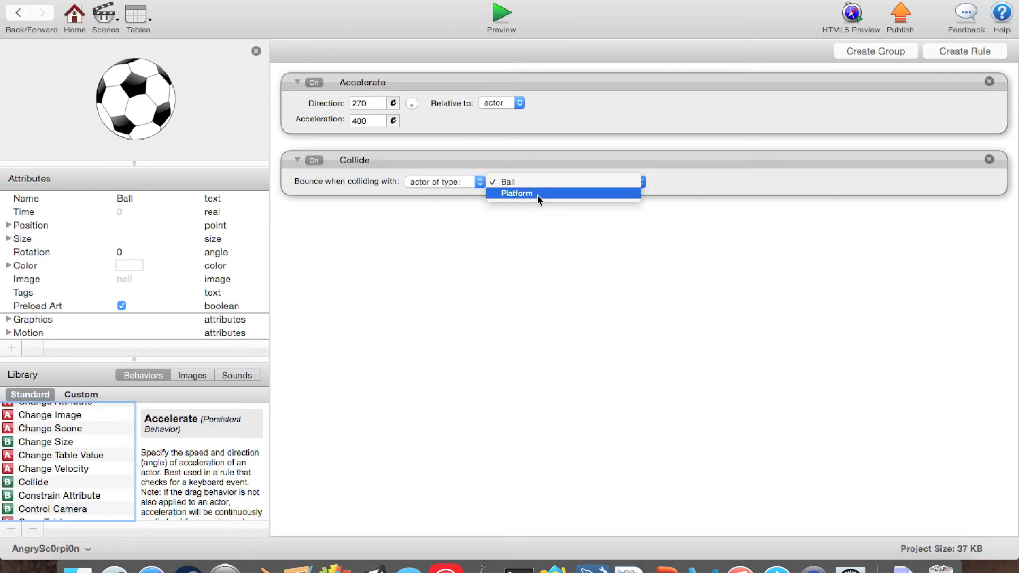
click(538, 194)
click(503, 21)
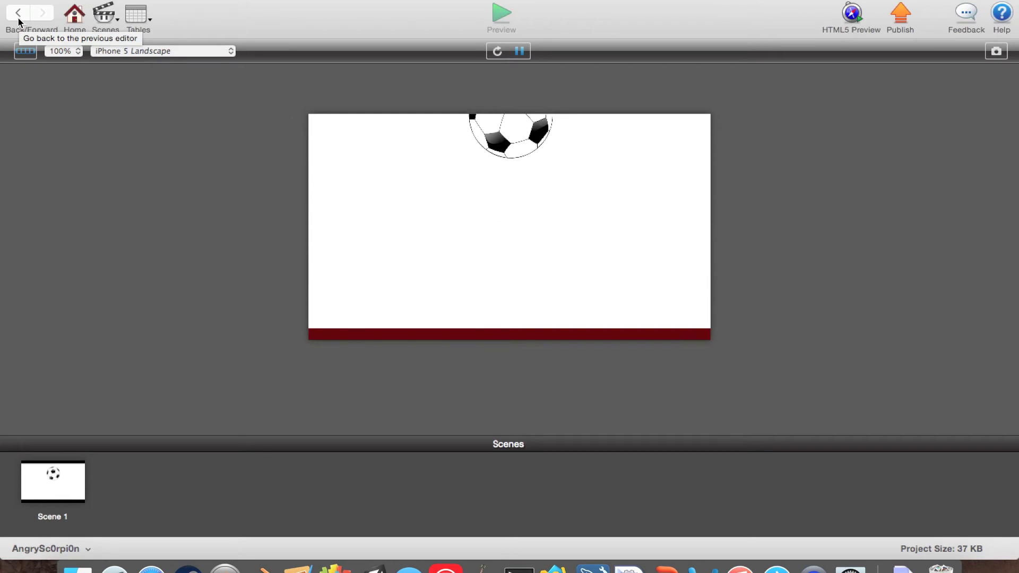
Step: Set the bounciness in the Ball actor's physics attributes to 0.25, and preview the game
click(19, 21)
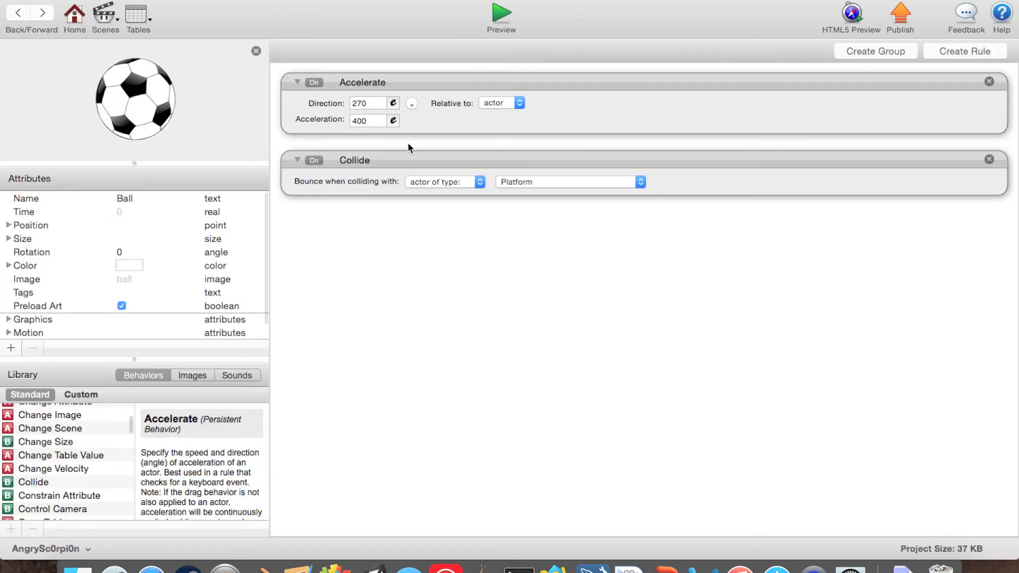
scroll(23, 285, down, 3)
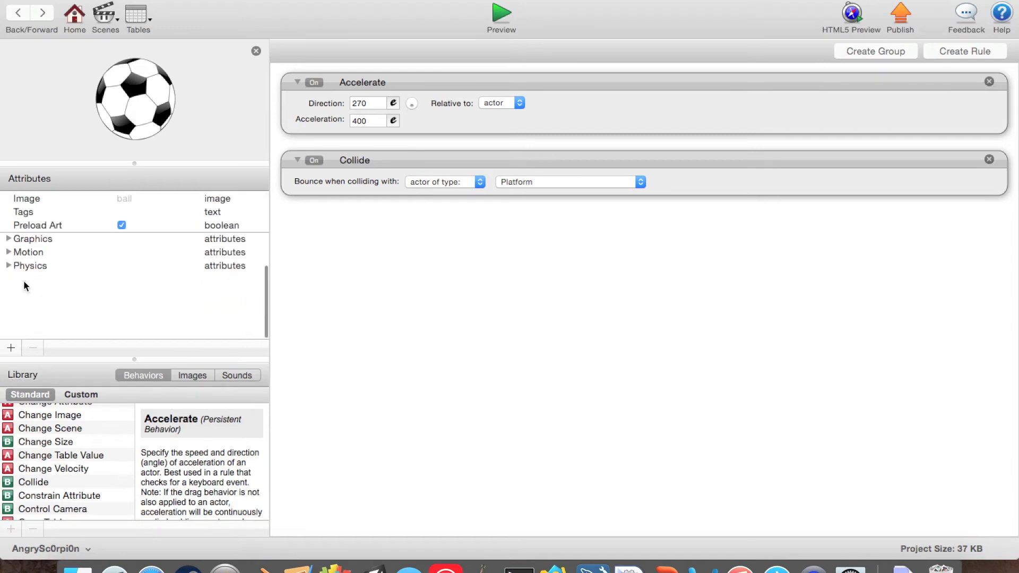
click(7, 333)
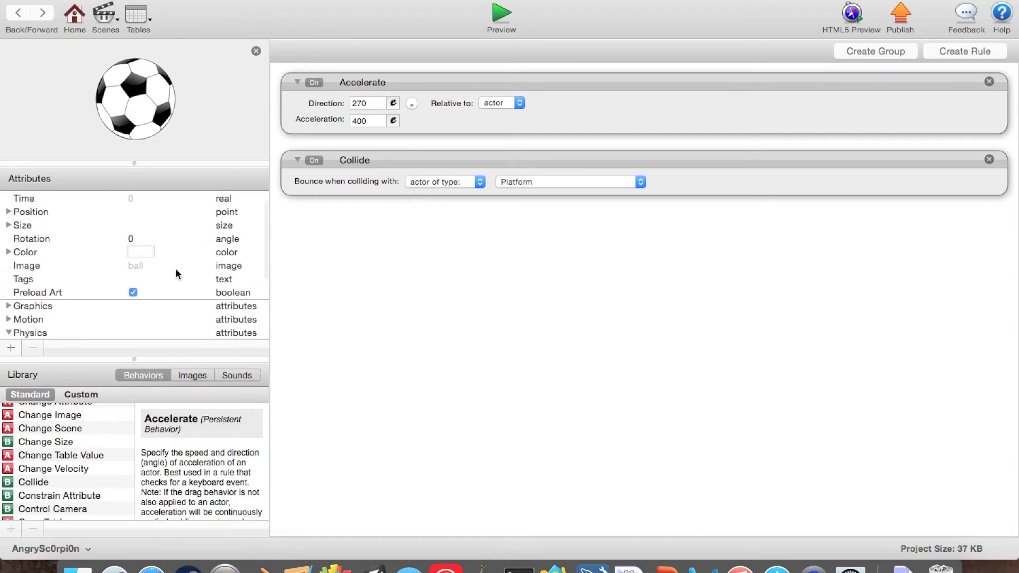
scroll(176, 269, down, 5)
click(122, 255)
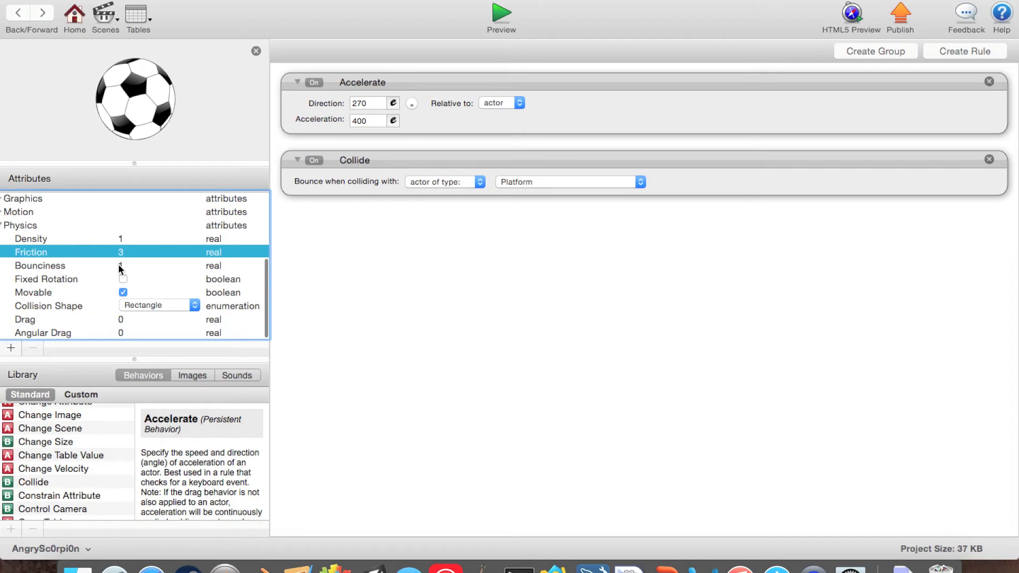
double_click(119, 264)
text(0)
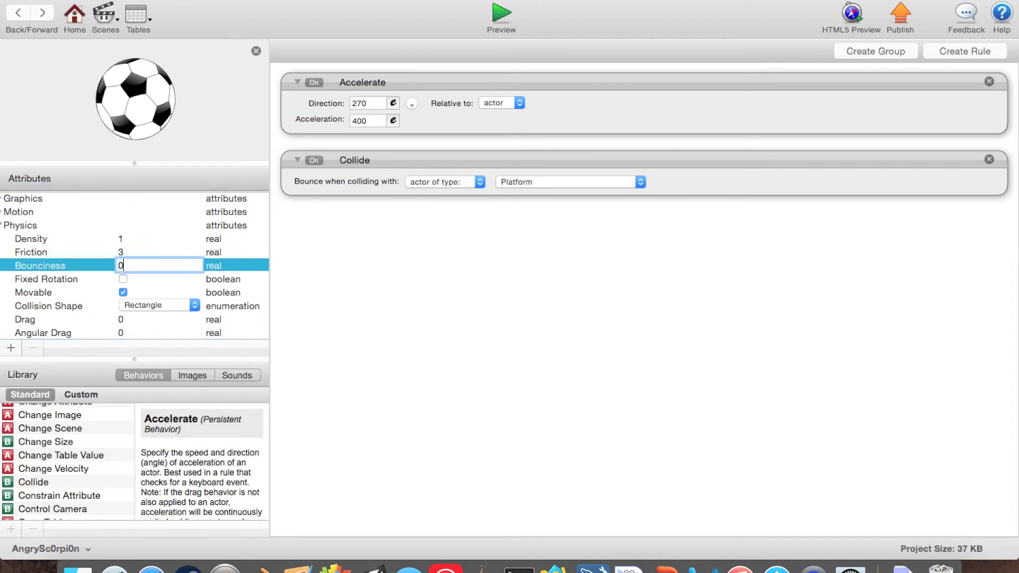
text(.25)
key(Tab)
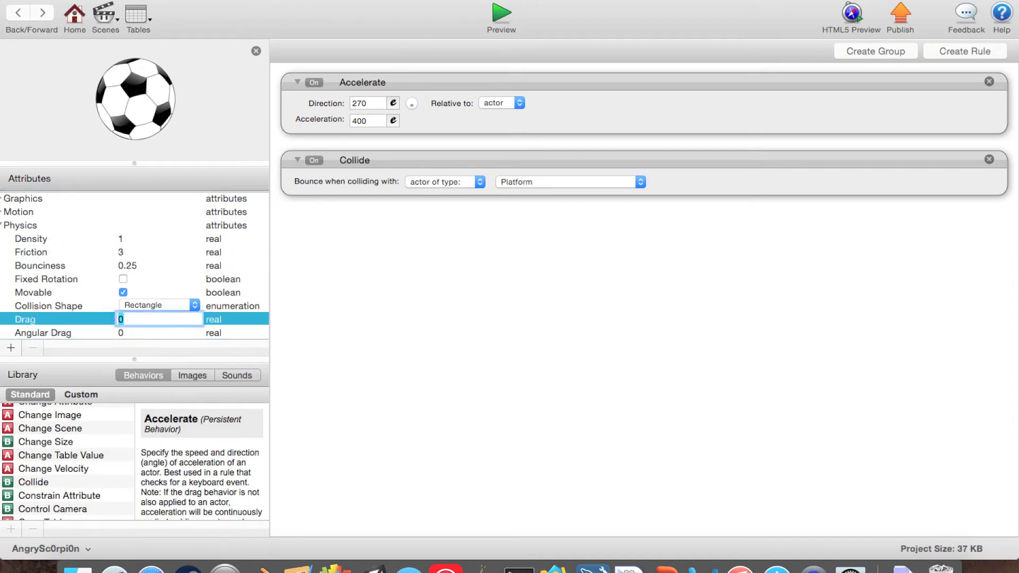
click(520, 6)
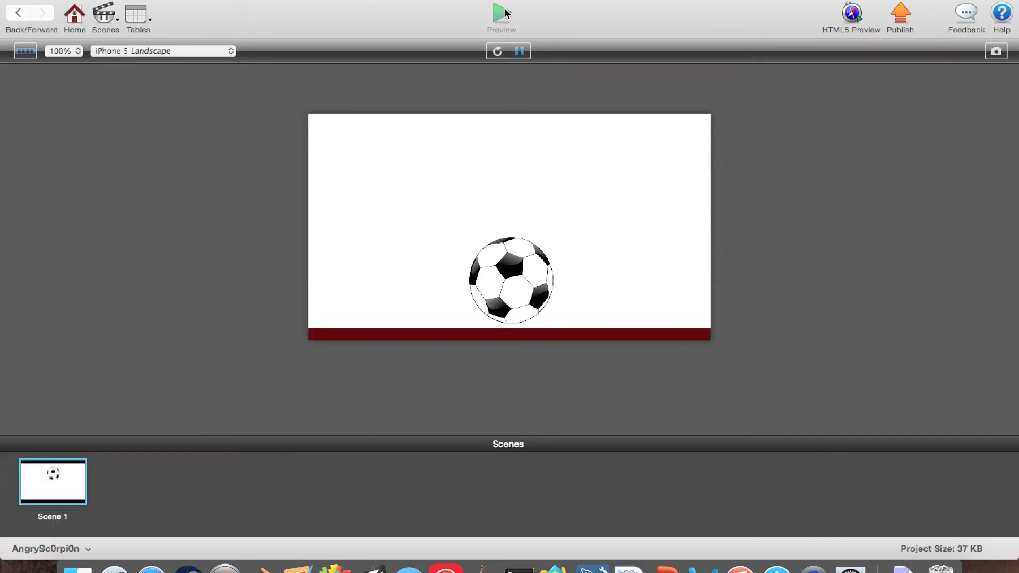
Step: Return to the scene, select the ball there, and preview the game again
click(8, 11)
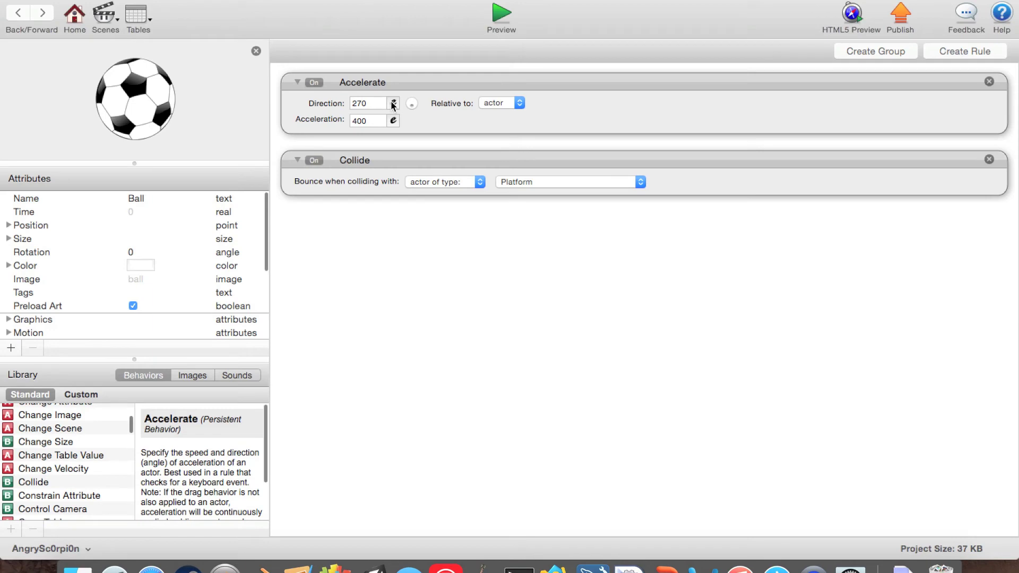
click(9, 11)
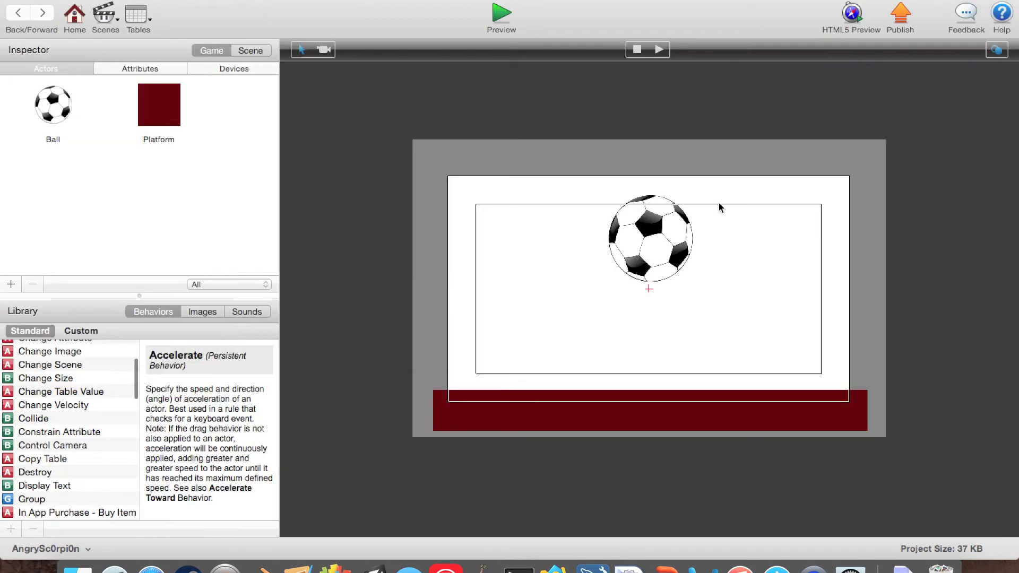
click(627, 229)
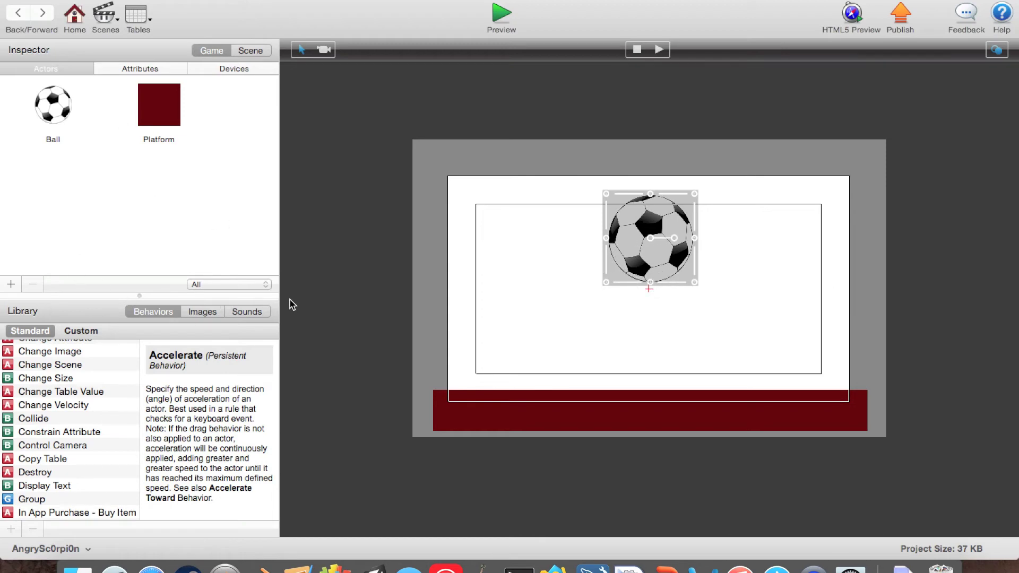
click(499, 16)
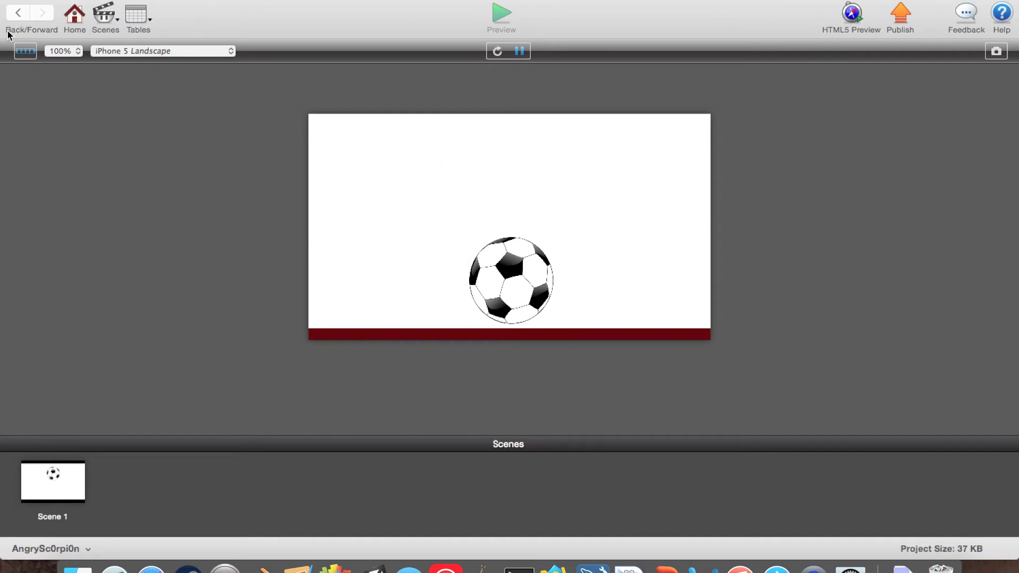
Step: Raise the Ball actor's bounciness to 0.5 and preview the game
click(18, 15)
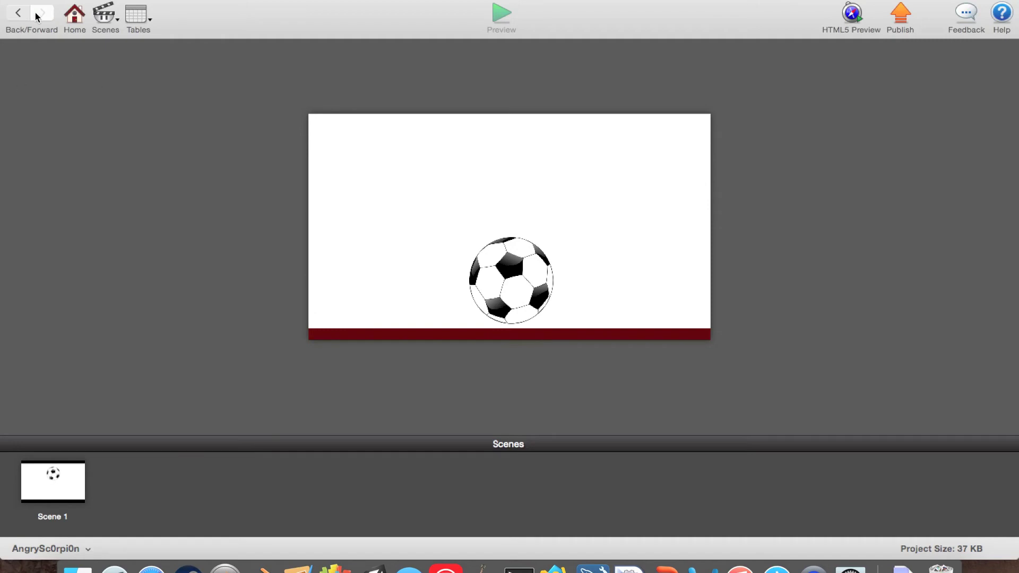
click(37, 15)
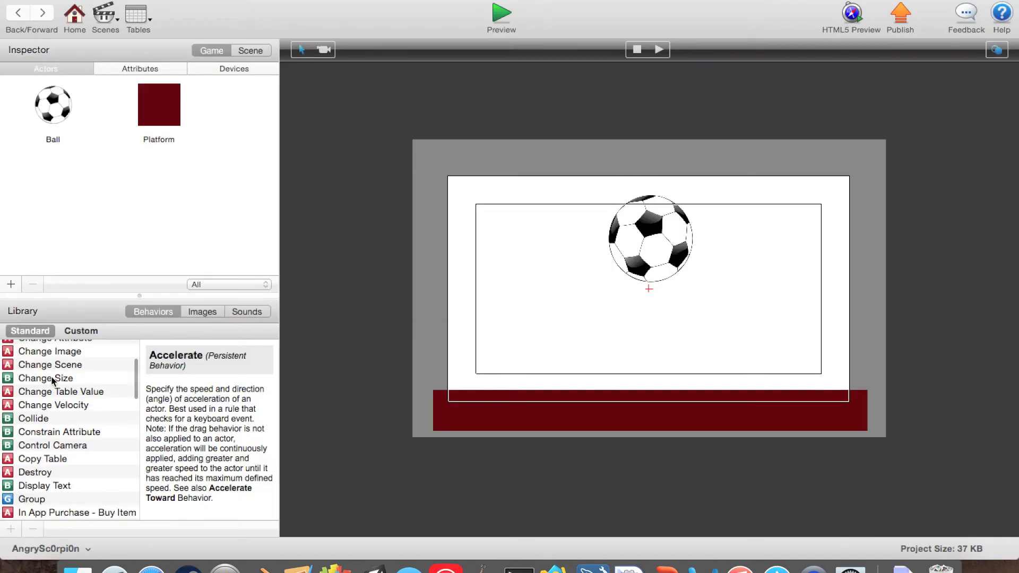
double_click(46, 117)
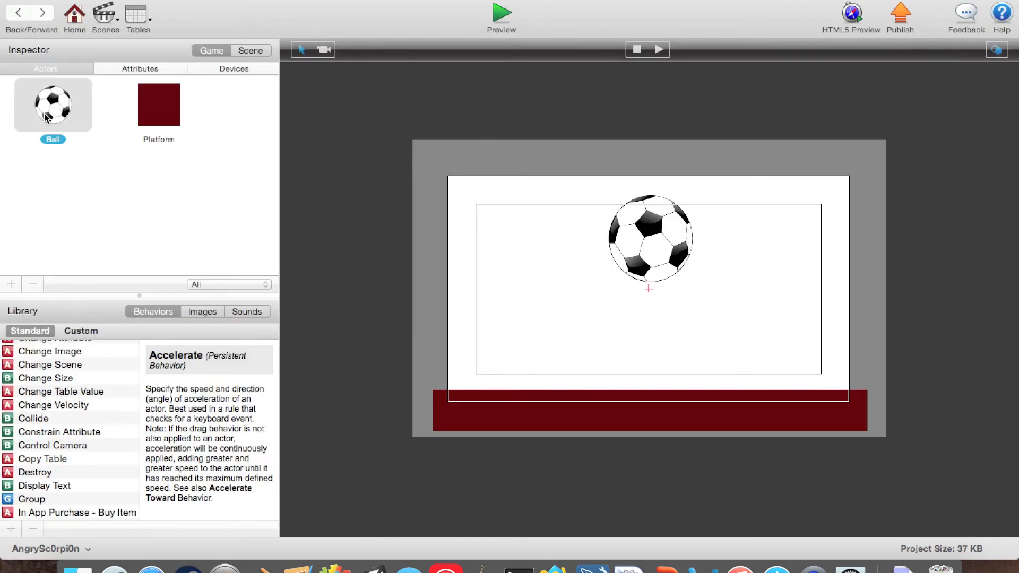
scroll(77, 249, down, 5)
double_click(145, 263)
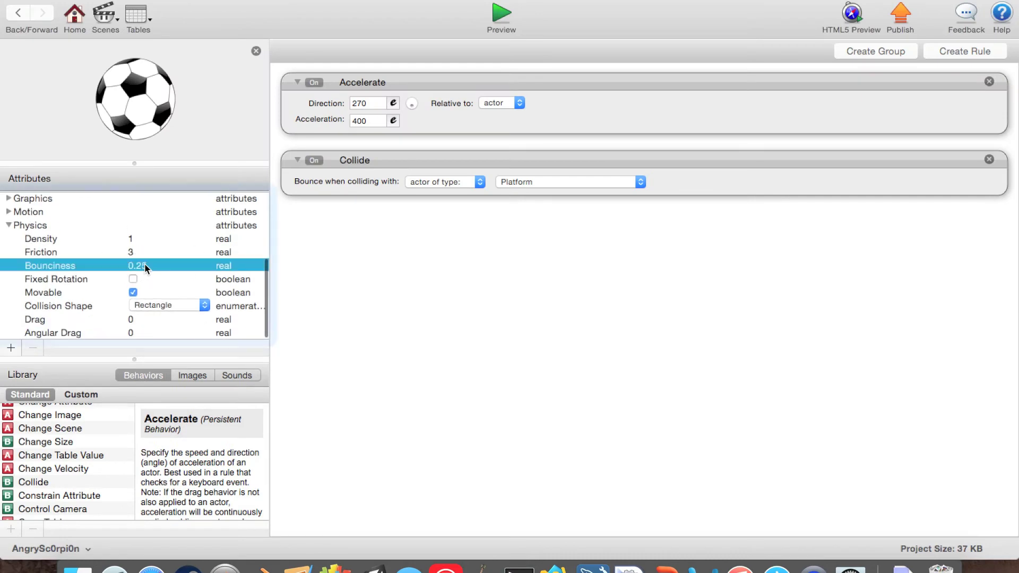
text(0.5)
click(130, 319)
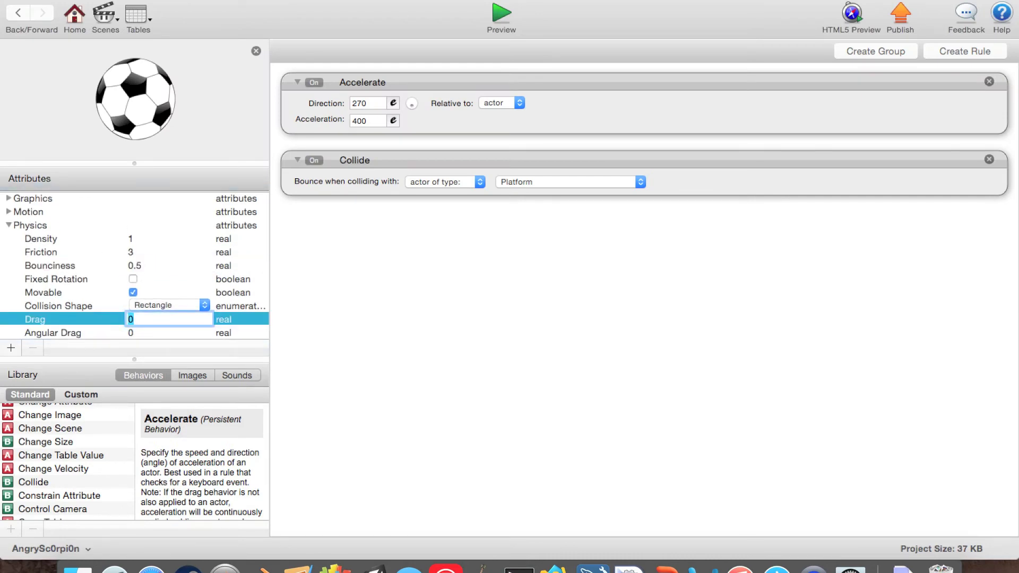
click(493, 19)
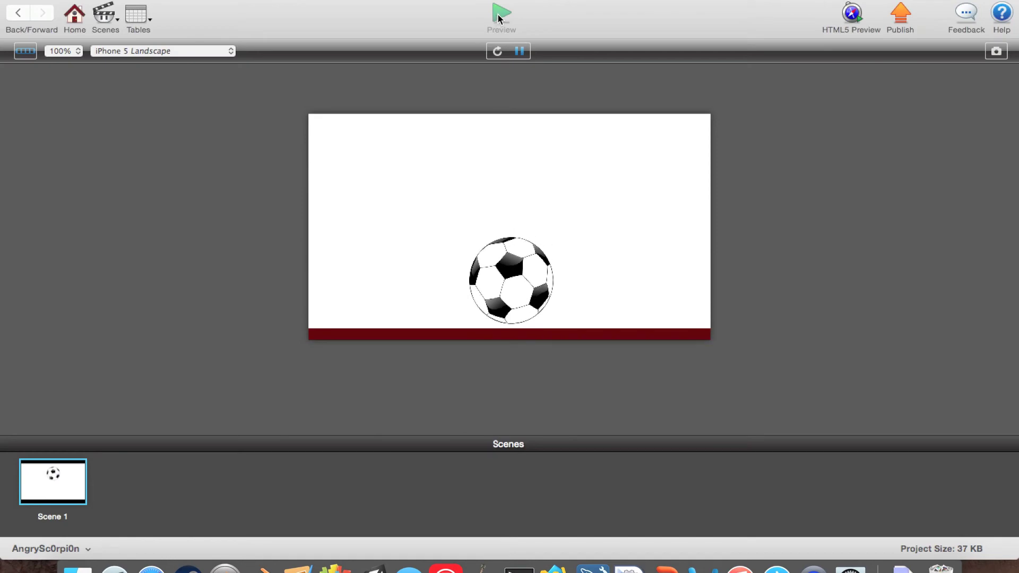
Step: Set the Ball actor's bounciness to 0.74 in its physics attributes
click(18, 14)
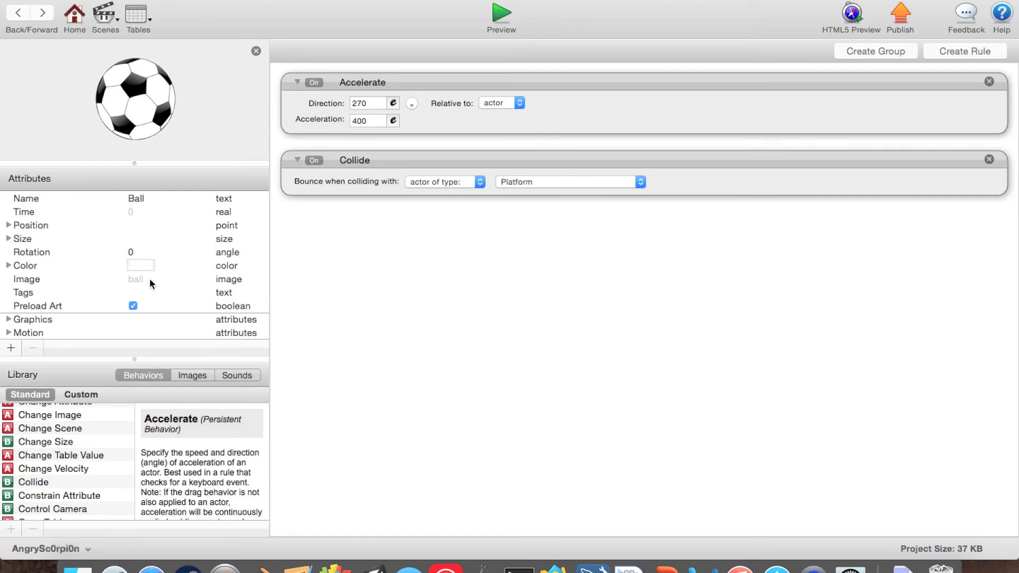
scroll(101, 223, down, 5)
double_click(142, 266)
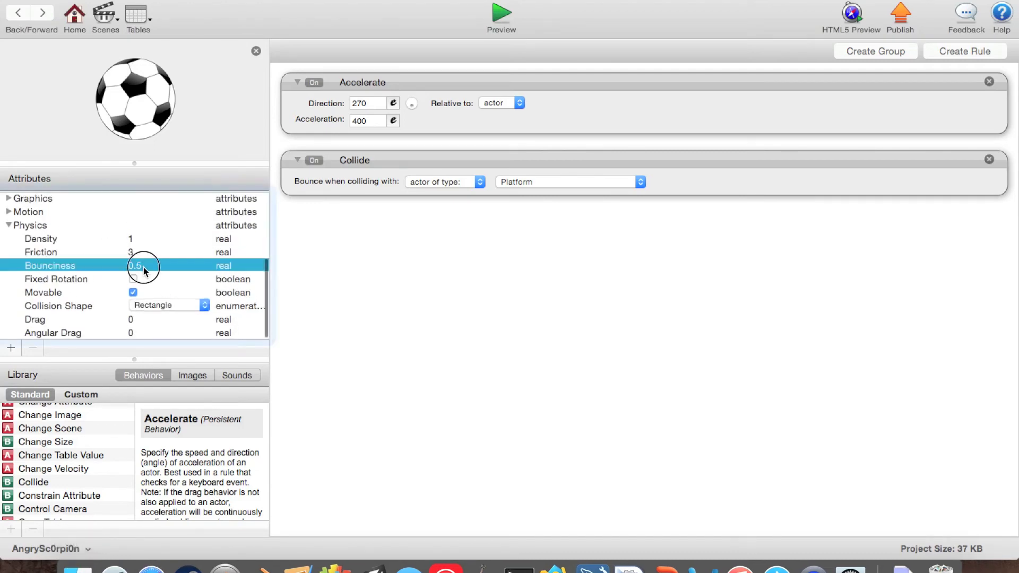
text(0.71)
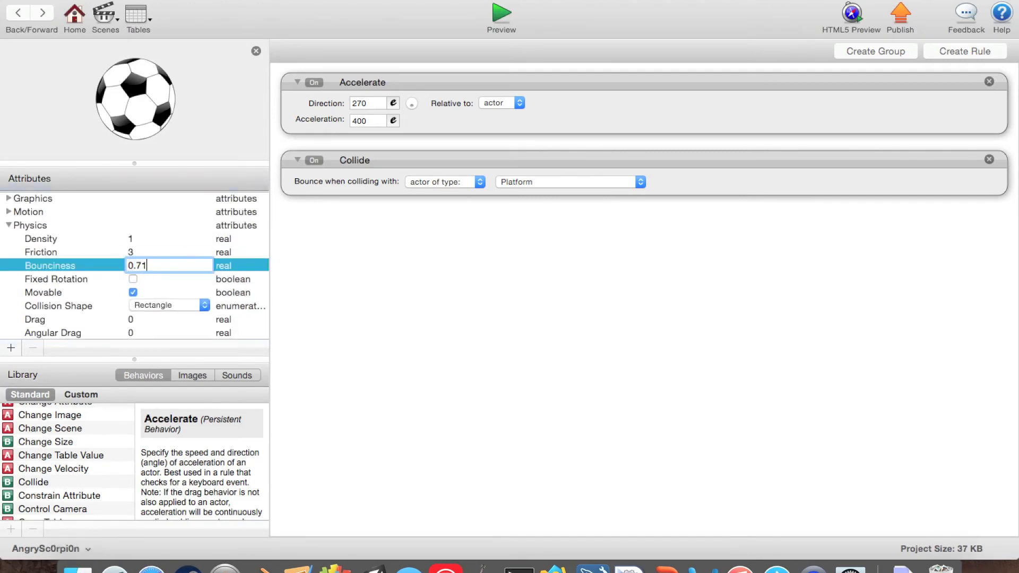
key(Tab)
click(164, 266)
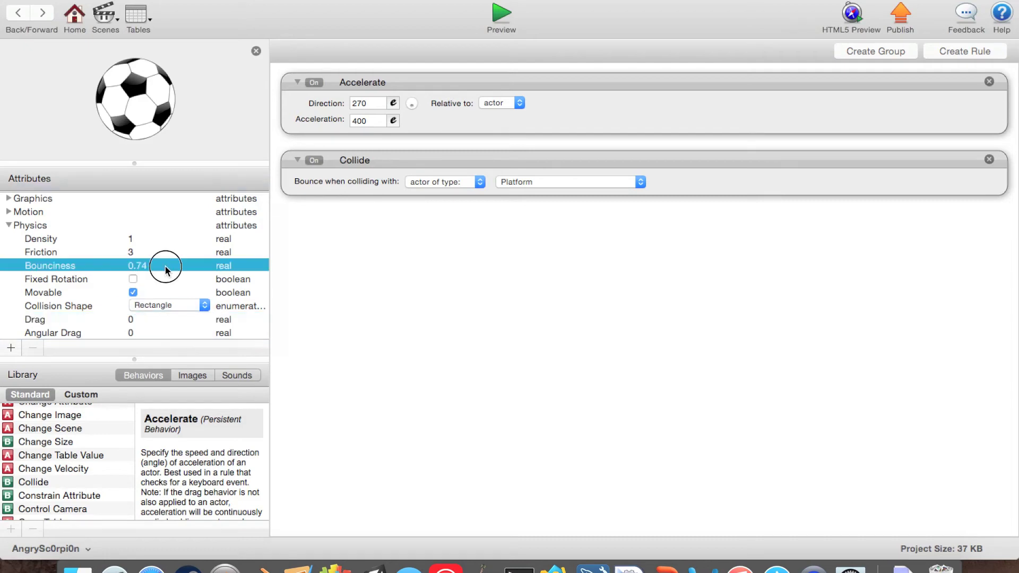
key(Down)
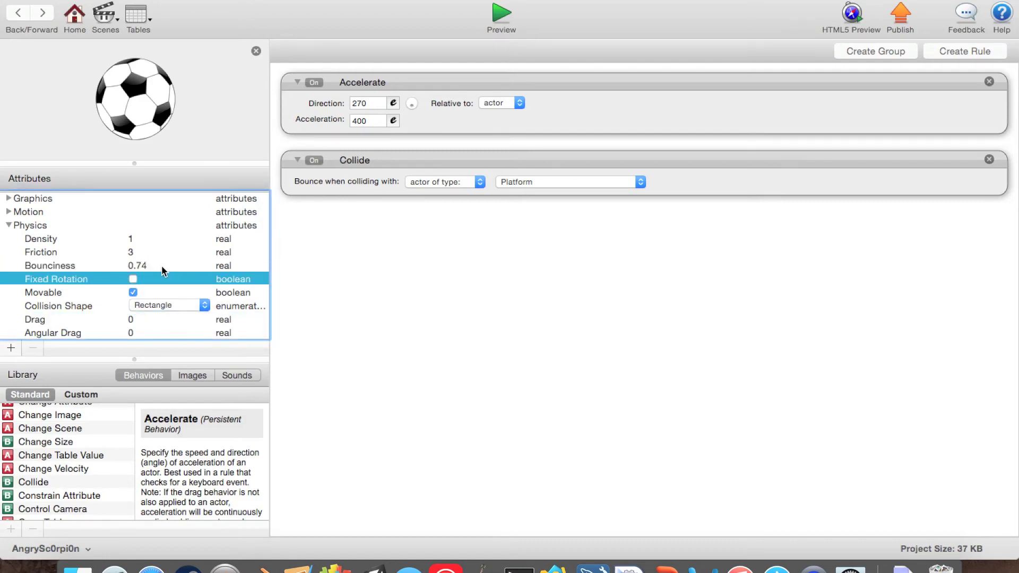
Step: Set the Ball actor's bounciness to 0.75 and preview the game
click(139, 261)
click(139, 261)
text(0.)
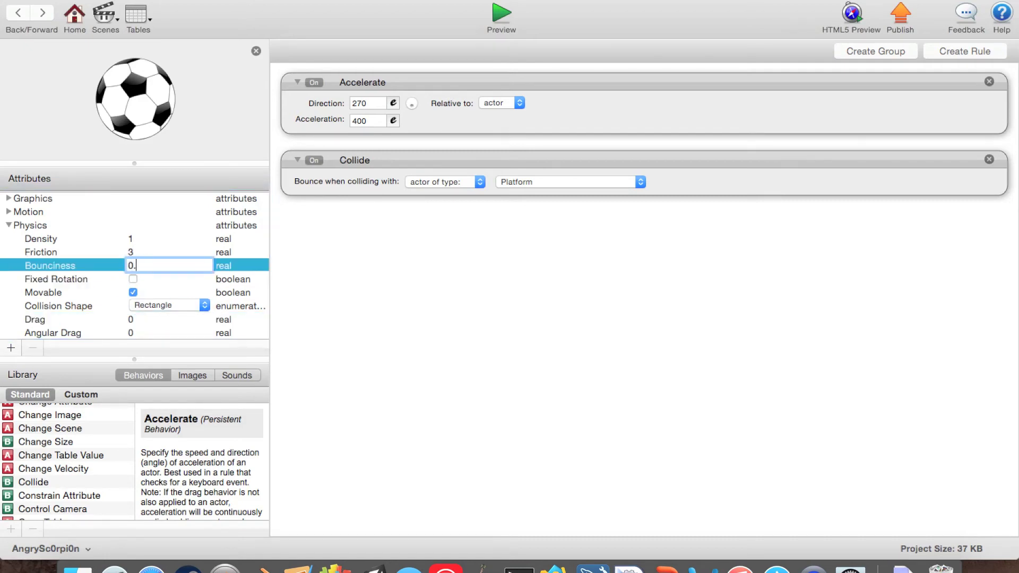
text(75)
key(Tab)
click(500, 20)
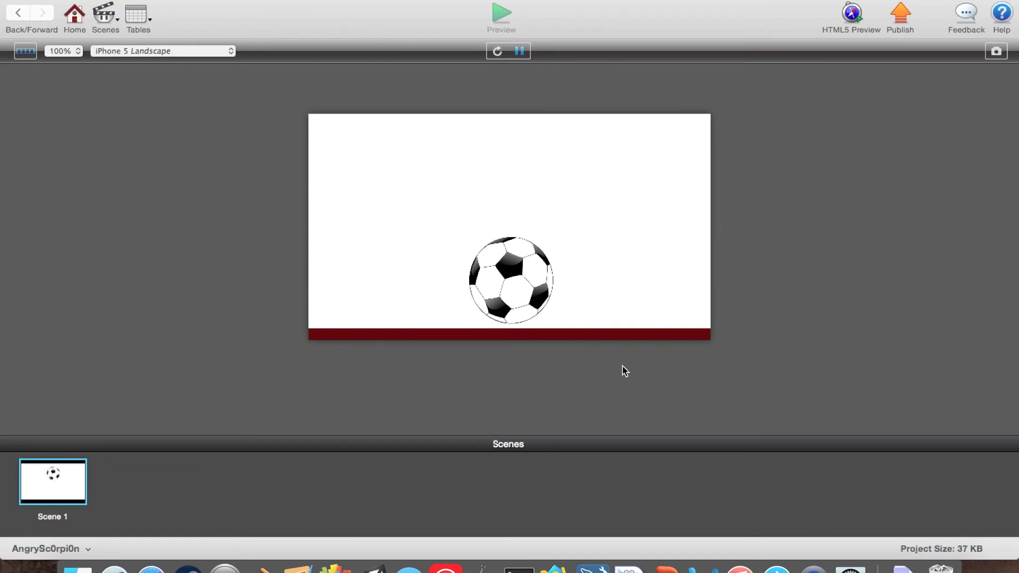
Step: Add a boolean attribute named "Fall?" to the Ball actor
click(18, 13)
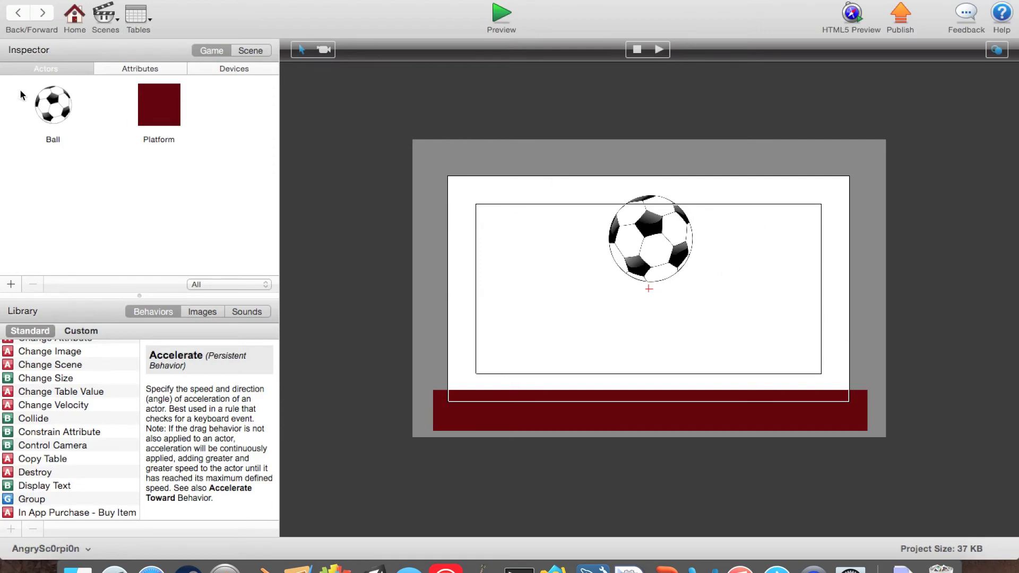
click(70, 103)
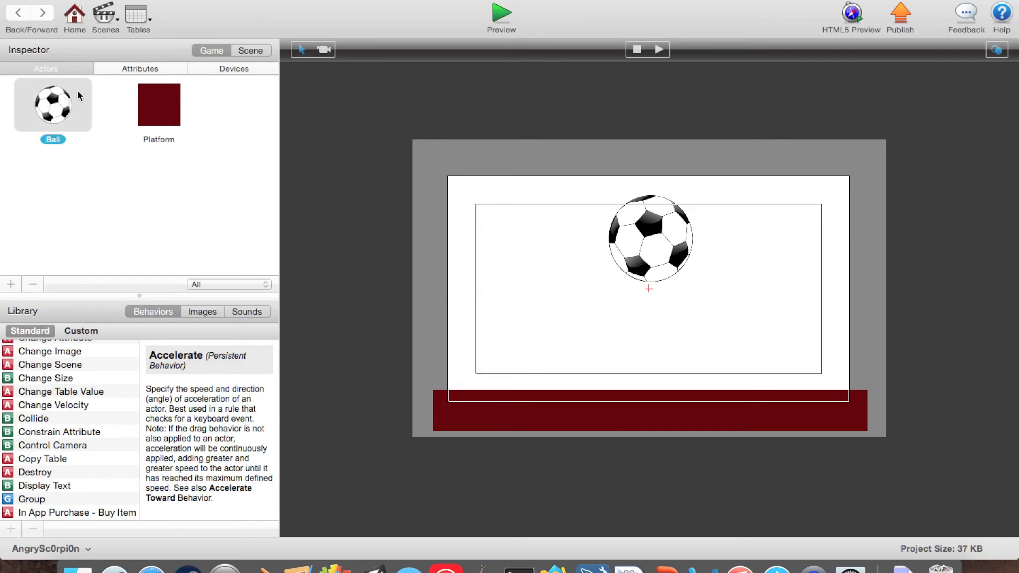
scroll(69, 209, down, 5)
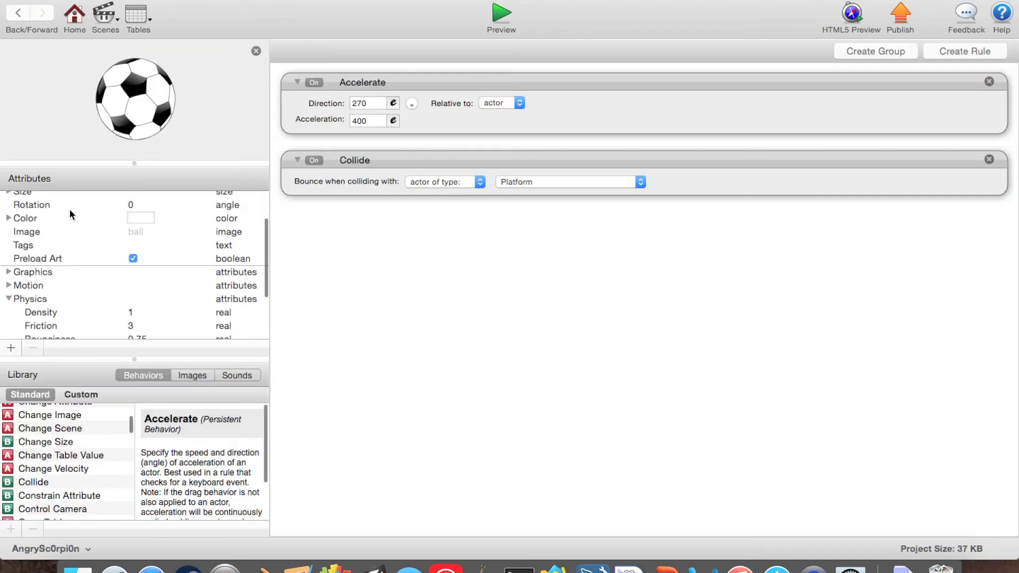
click(11, 351)
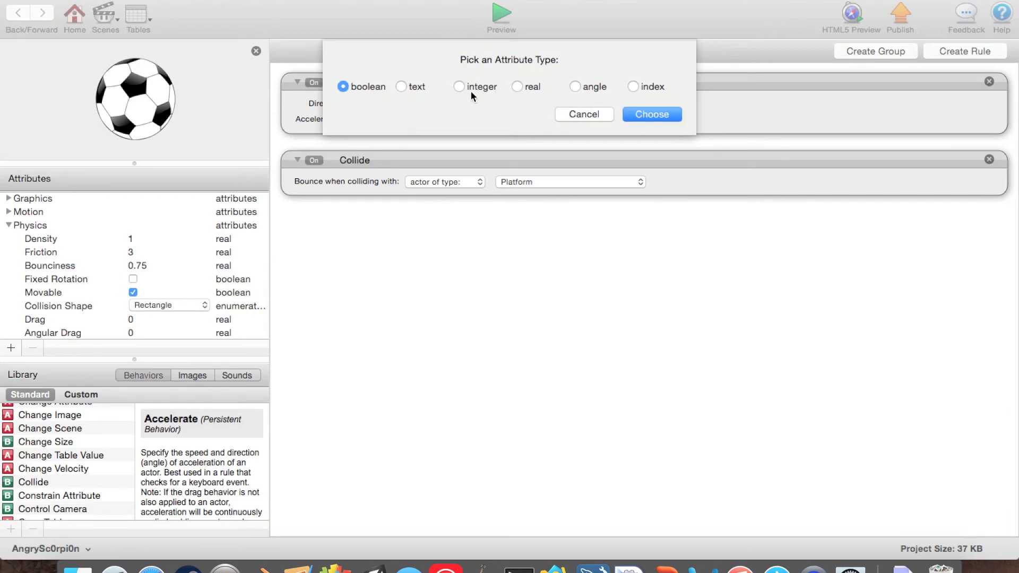
key(Return)
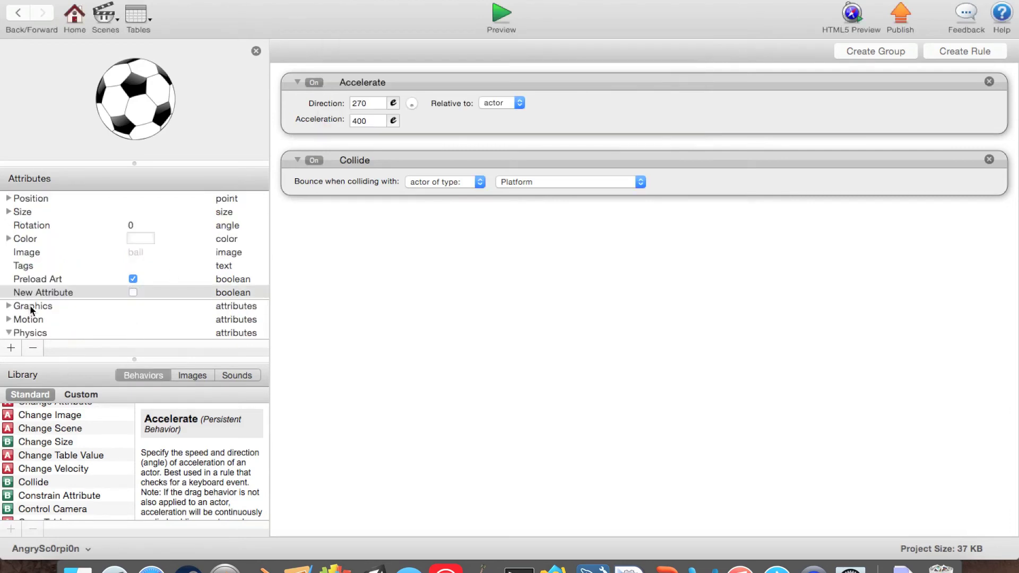
click(25, 295)
double_click(34, 292)
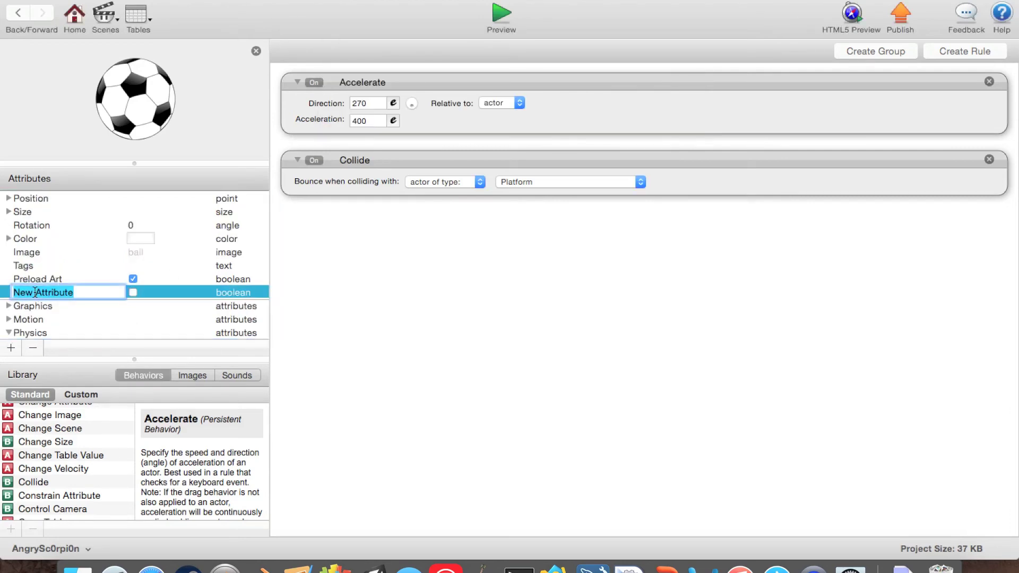
text(Fall?)
key(Return)
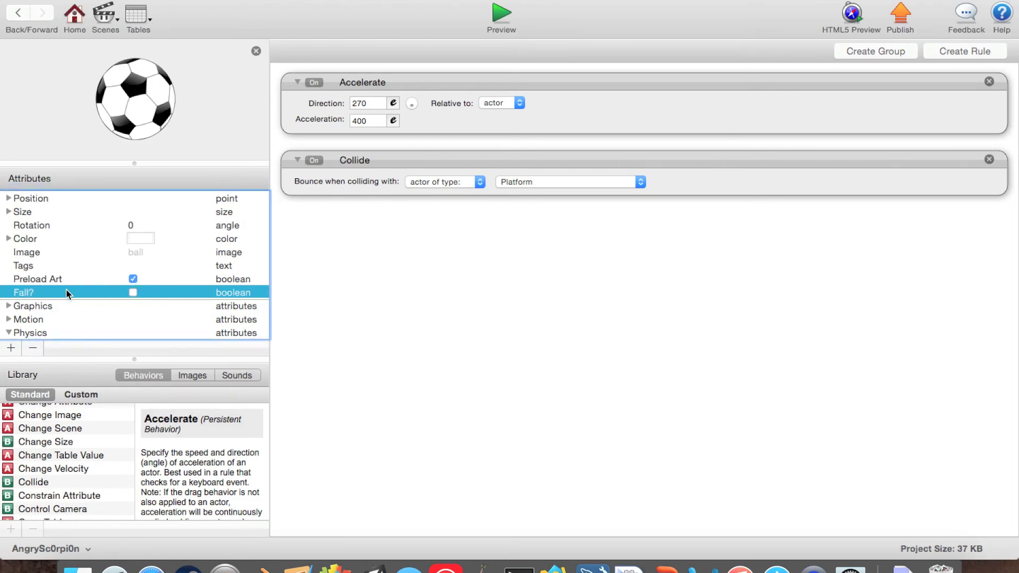
Step: Create a new actor in the project and name it Button
click(421, 259)
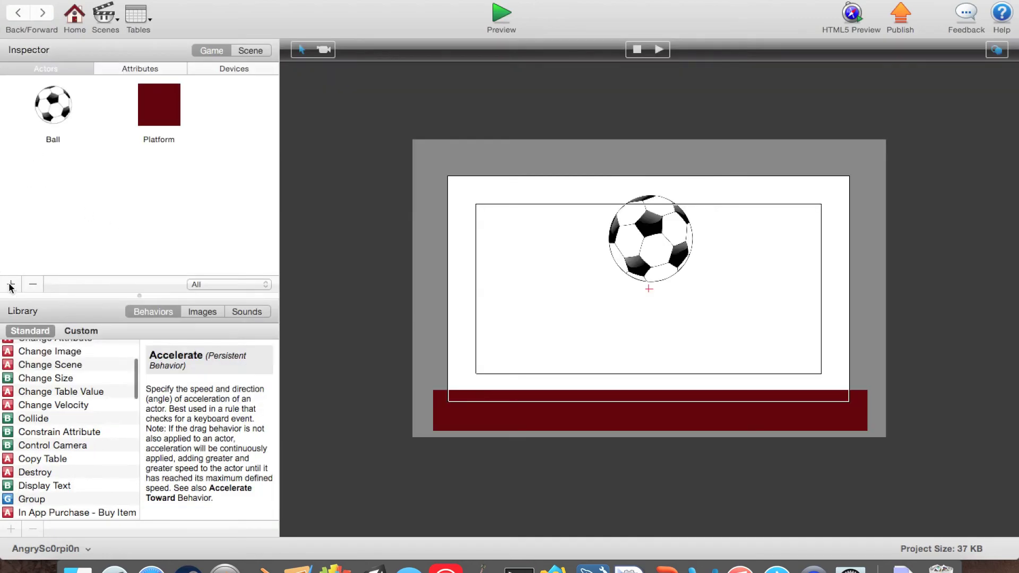
click(11, 285)
click(51, 211)
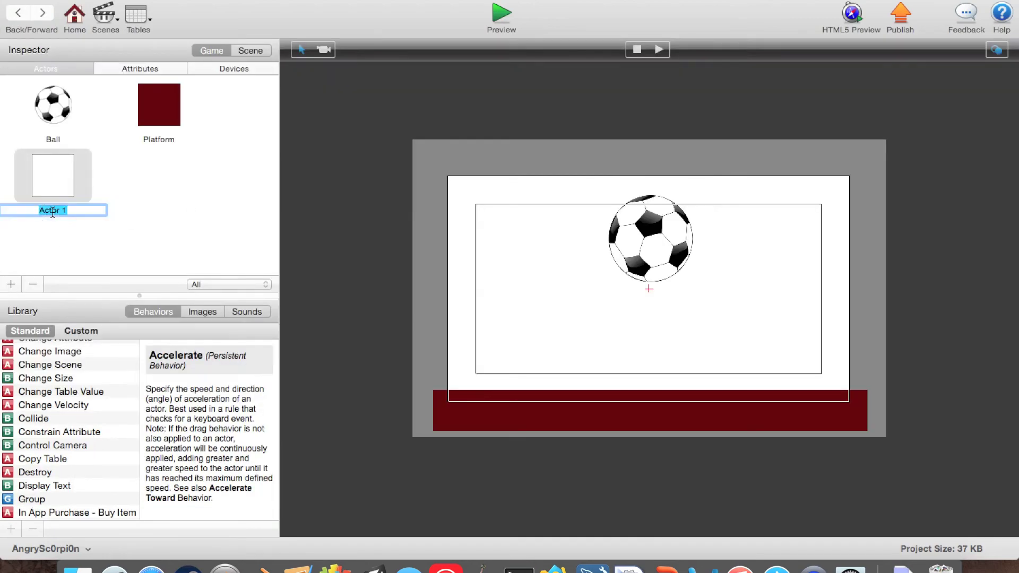
key(Return)
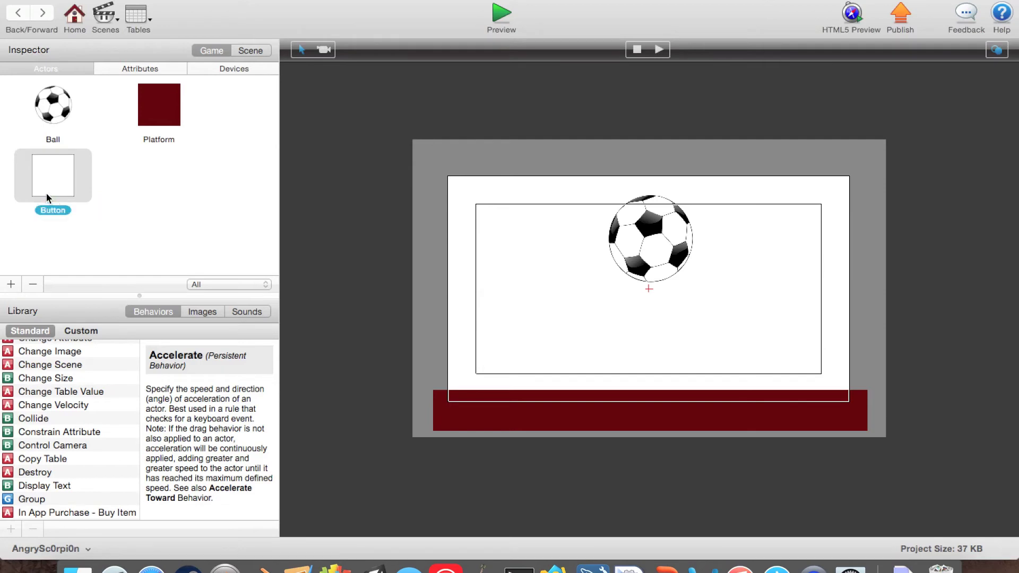
Step: Change the Button actor's color to red
double_click(46, 193)
click(129, 265)
drag(313, 374, 228, 375)
click(363, 293)
click(225, 186)
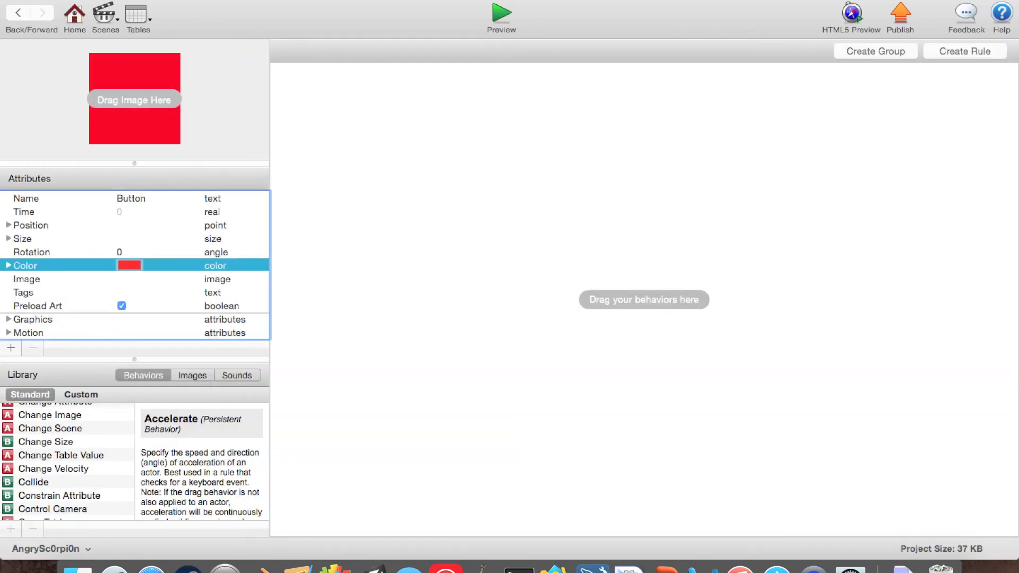
Step: Place the Button actor in the scene's upper-left corner and preview the game
click(18, 12)
click(85, 180)
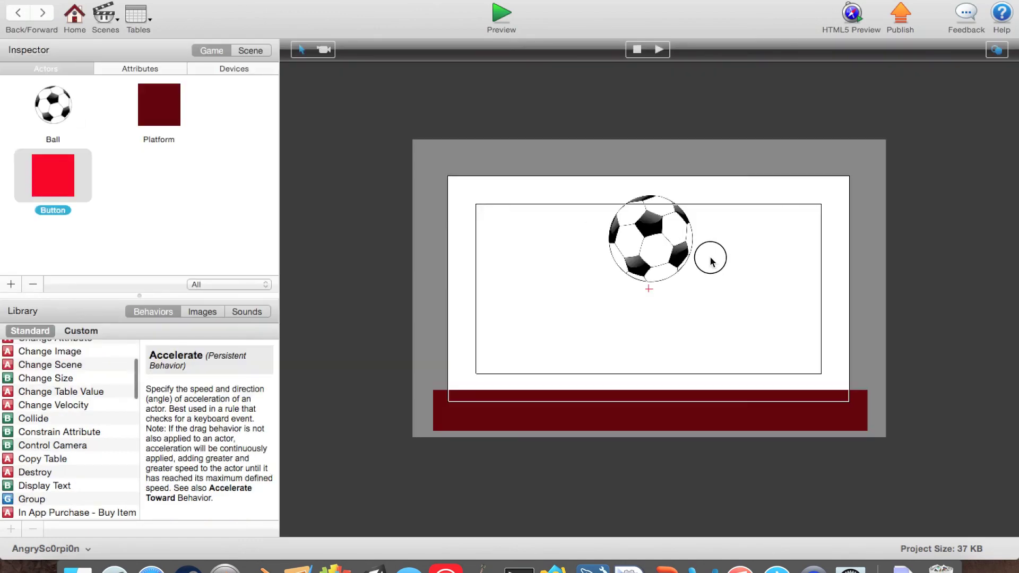
drag(80, 177, 466, 223)
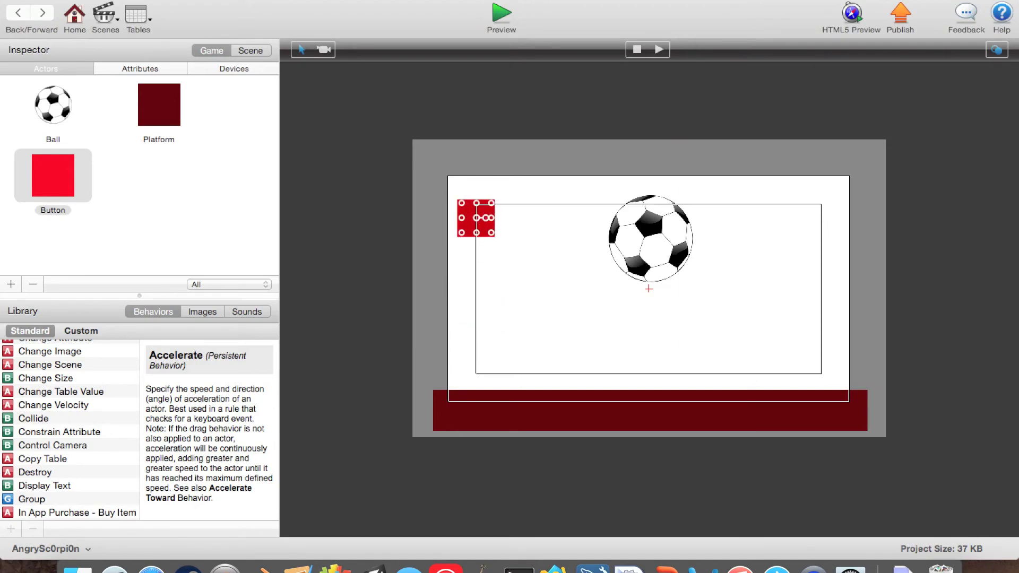
click(501, 16)
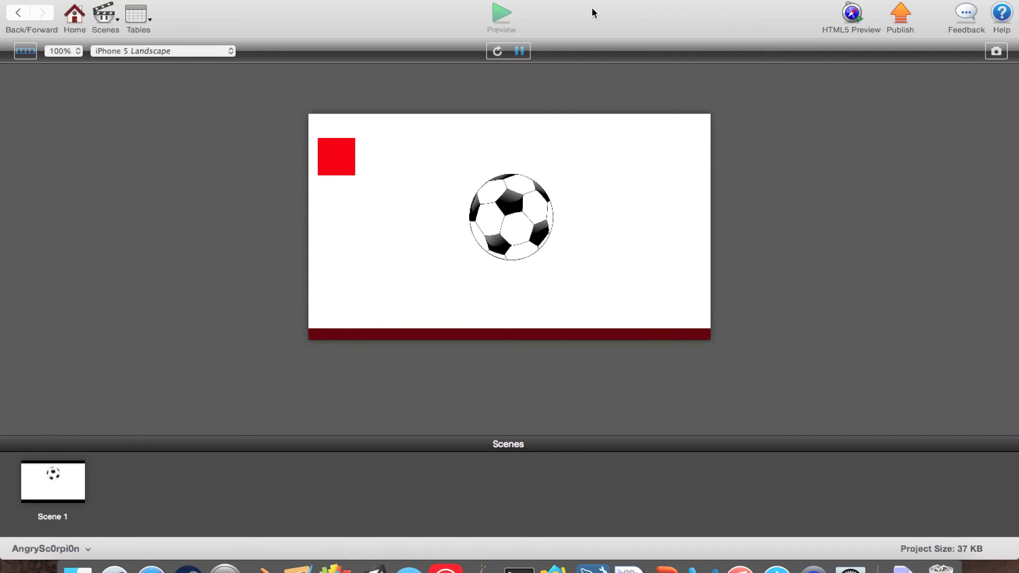
click(17, 19)
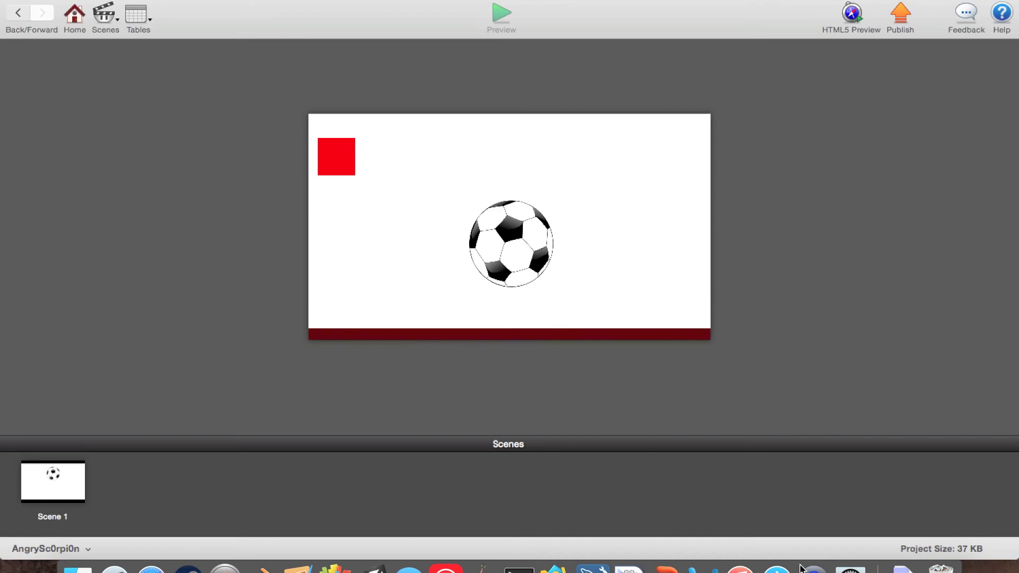
double_click(703, 312)
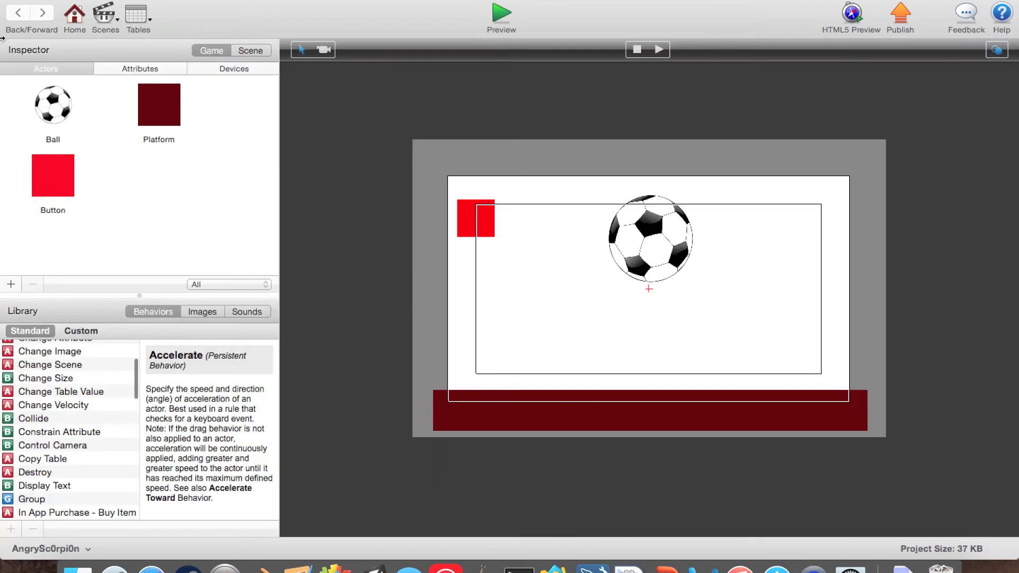
Step: Delete the "Fall?" attribute from the Ball actor
click(57, 111)
double_click(57, 111)
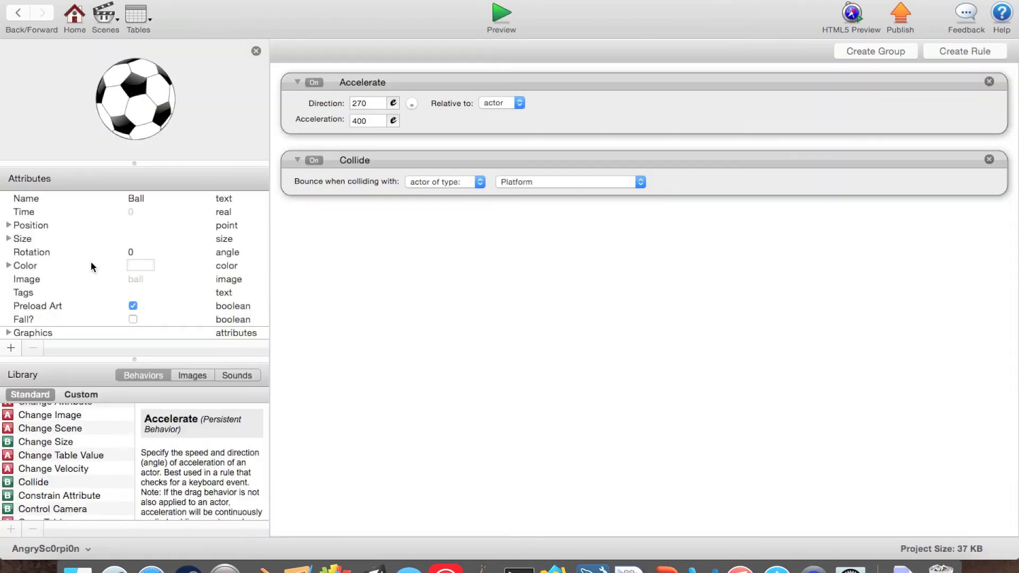
scroll(40, 252, down, 5)
scroll(41, 254, up, 2)
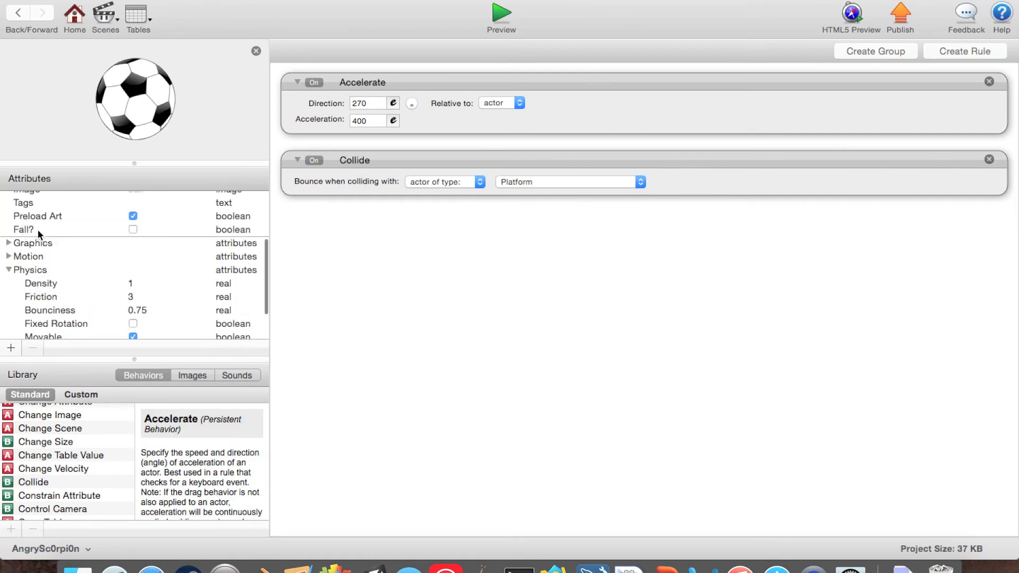
click(37, 231)
click(32, 349)
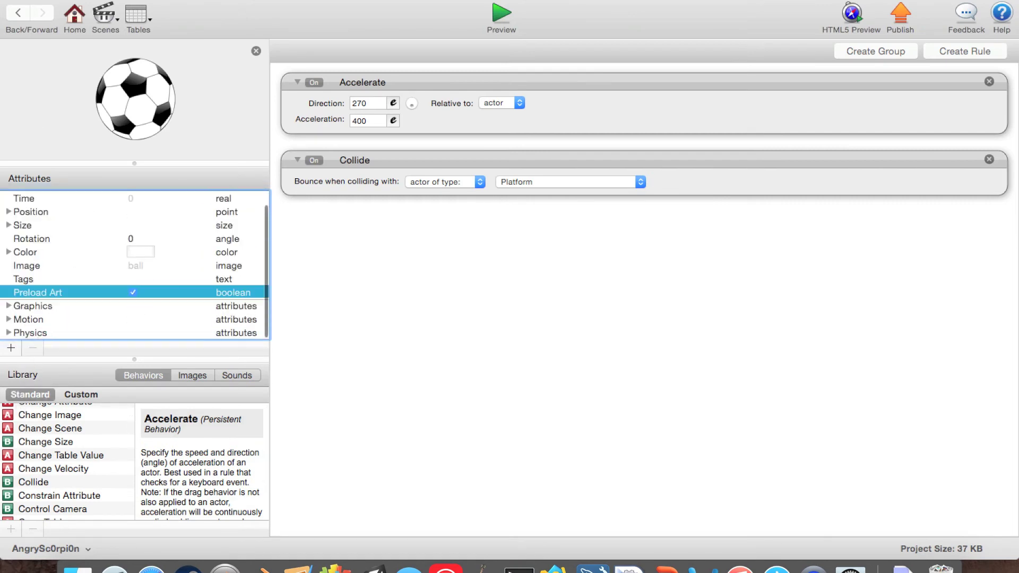
Step: Add a boolean game-level attribute named "Fall?"
click(18, 12)
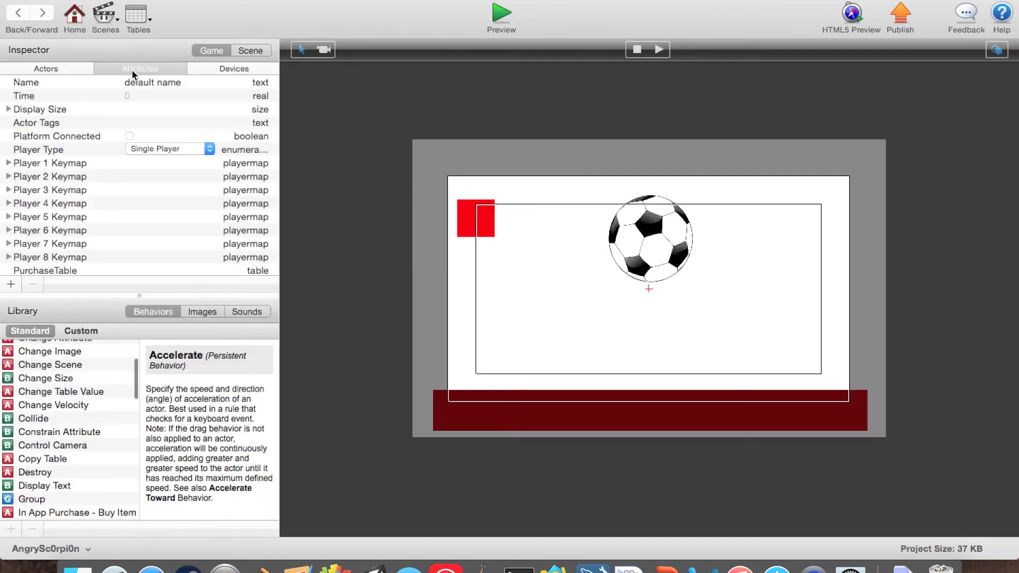
click(10, 284)
key(Return)
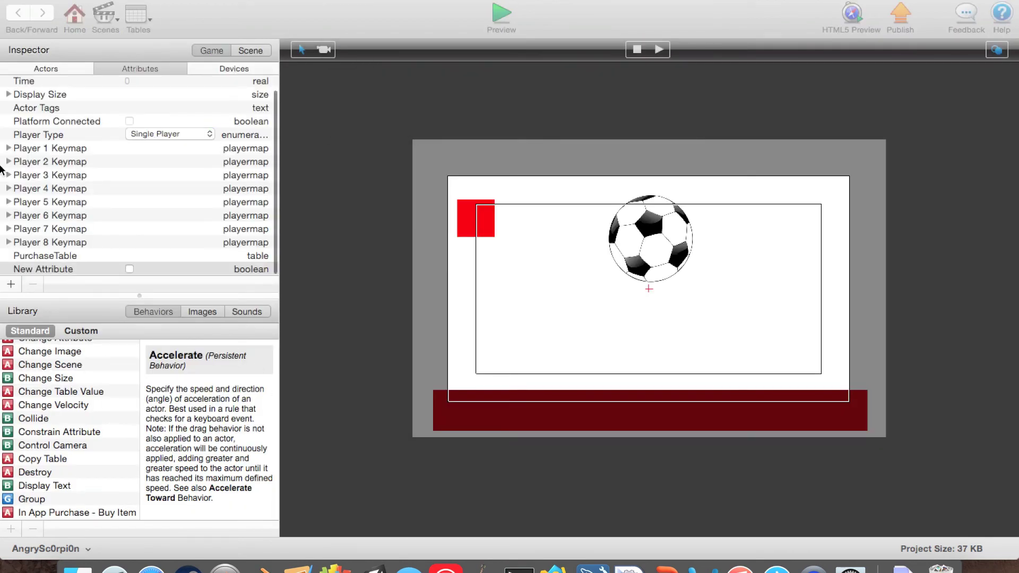
double_click(19, 270)
text(Fall?)
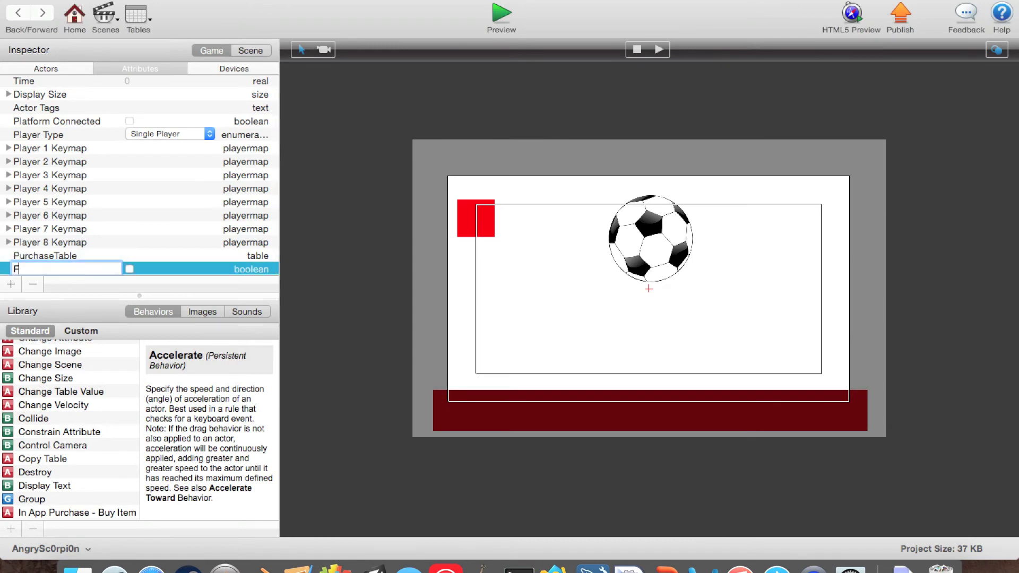
key(Return)
Step: Create a new rule in the Button actor
click(61, 68)
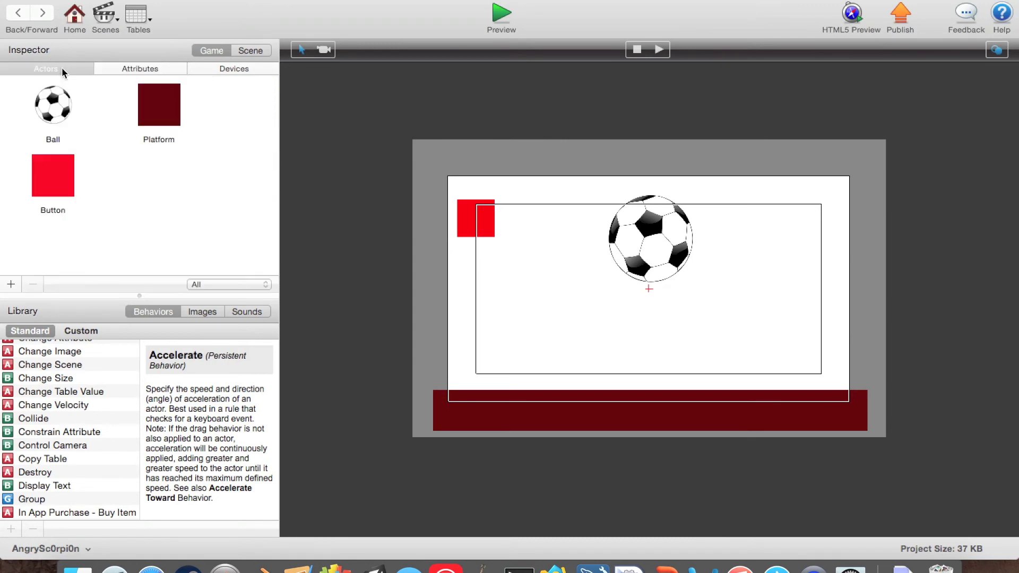
double_click(68, 174)
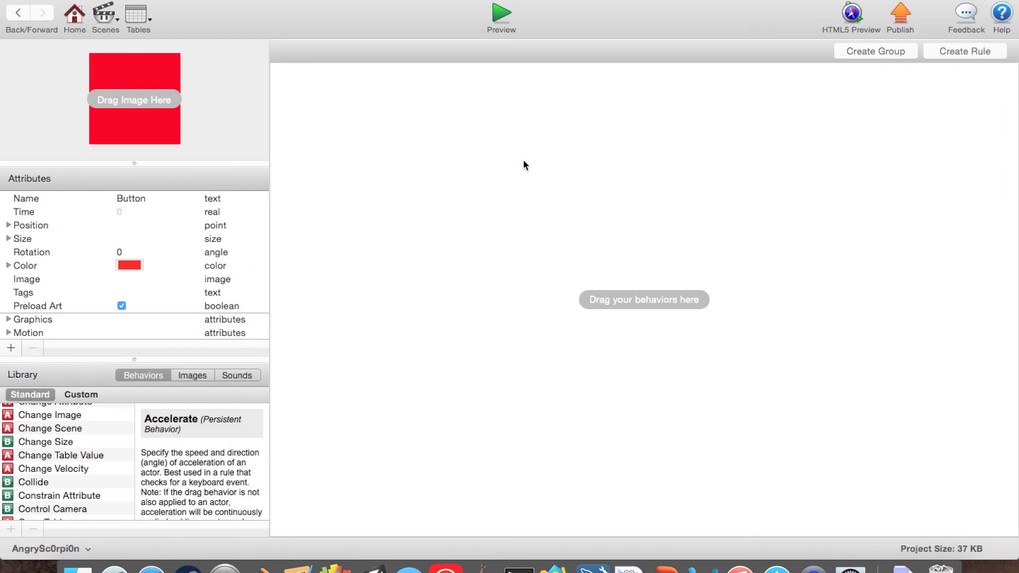
click(943, 50)
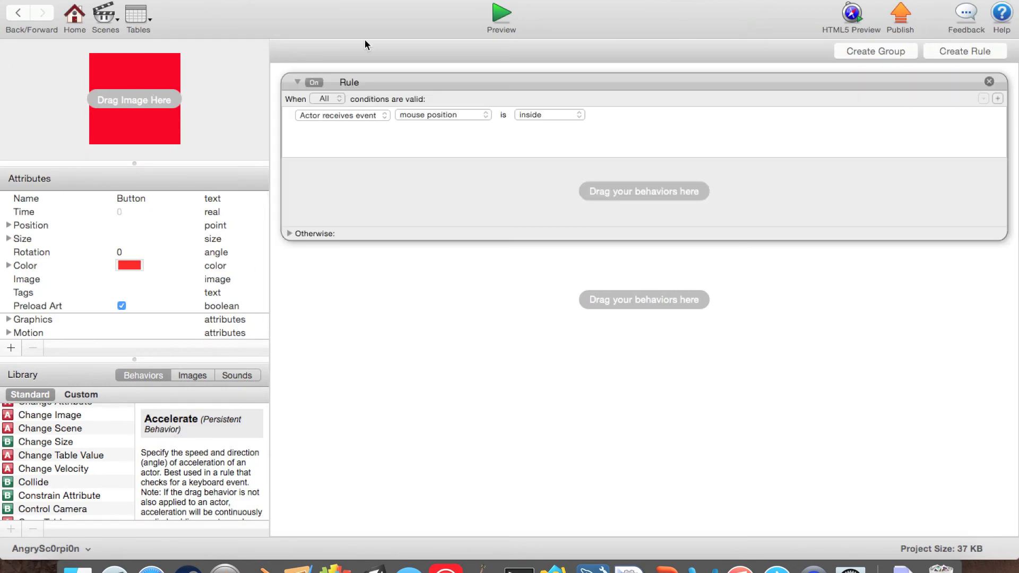
click(347, 115)
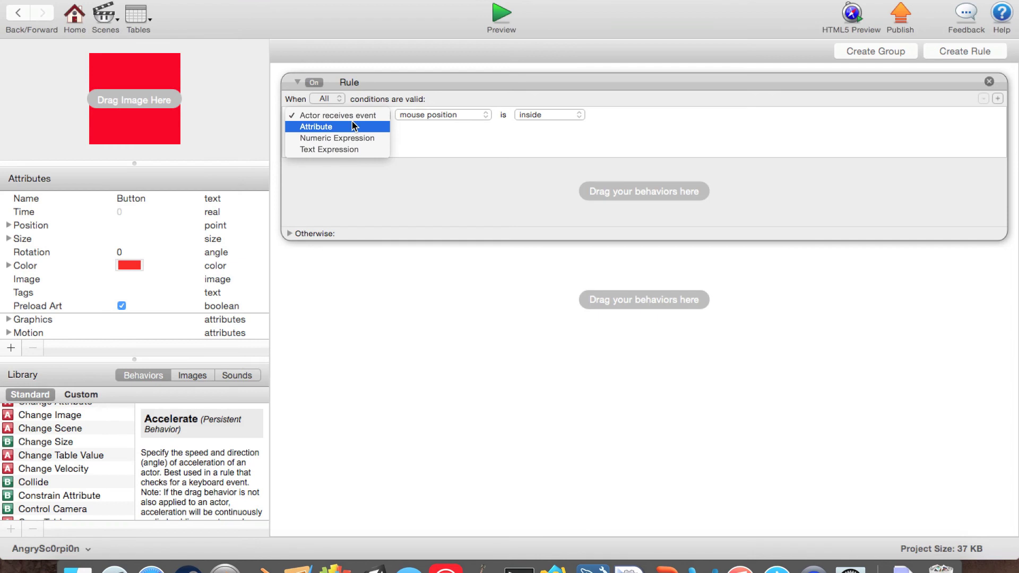
click(354, 125)
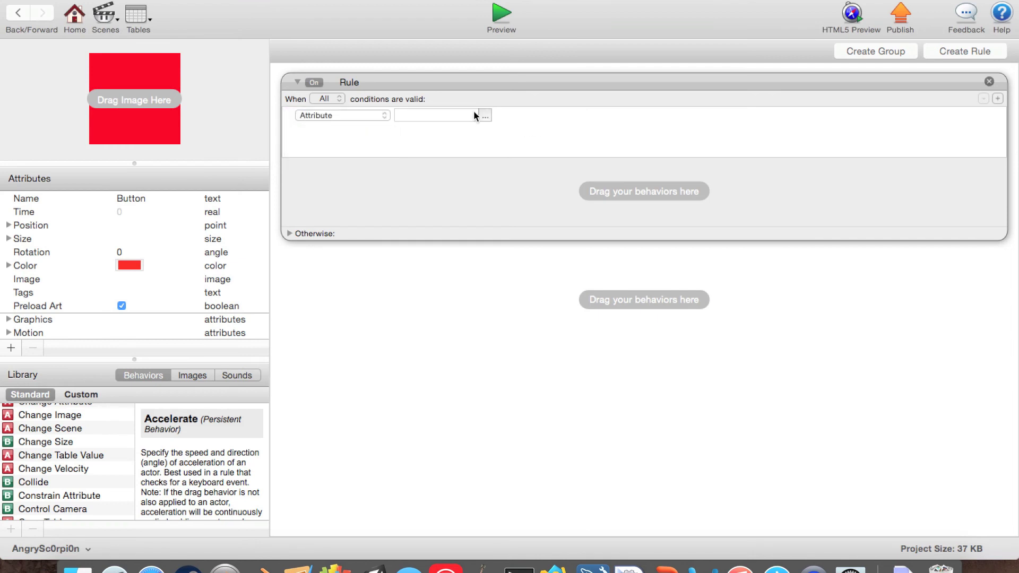
click(337, 116)
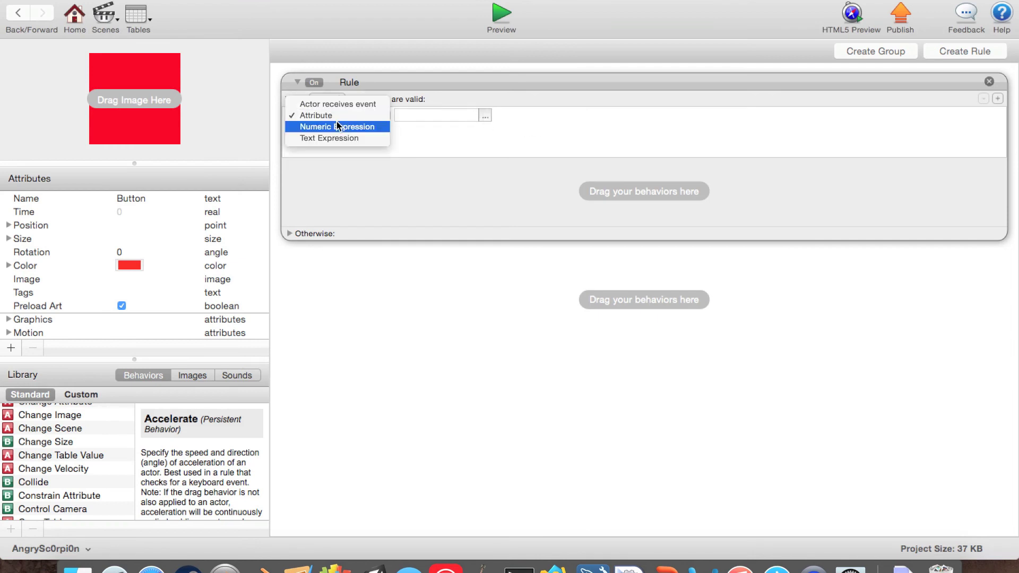
click(338, 114)
click(542, 95)
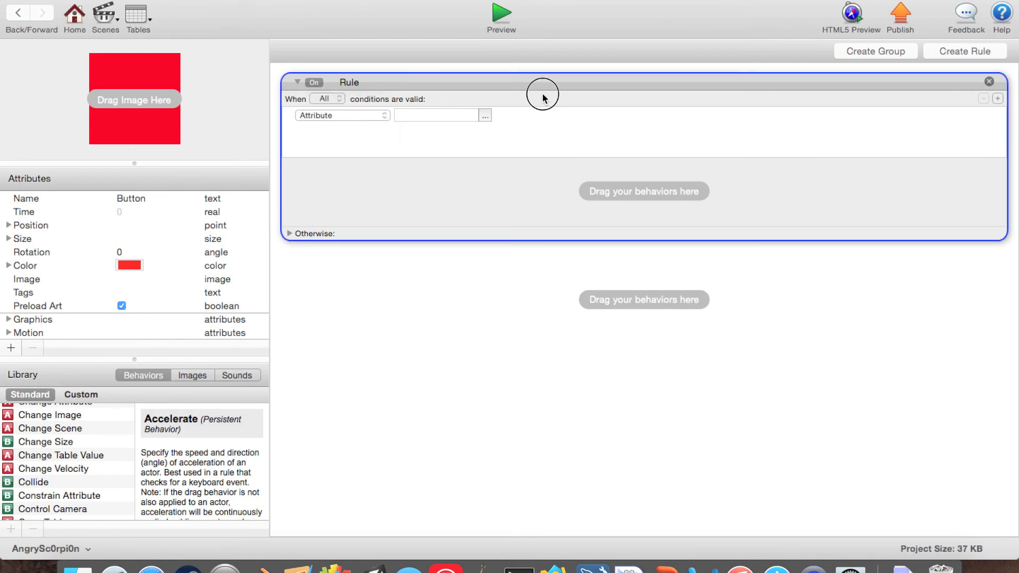
Step: Set the Button rule's condition to the actor receiving a touch event that is pressed
click(340, 100)
click(347, 109)
click(445, 113)
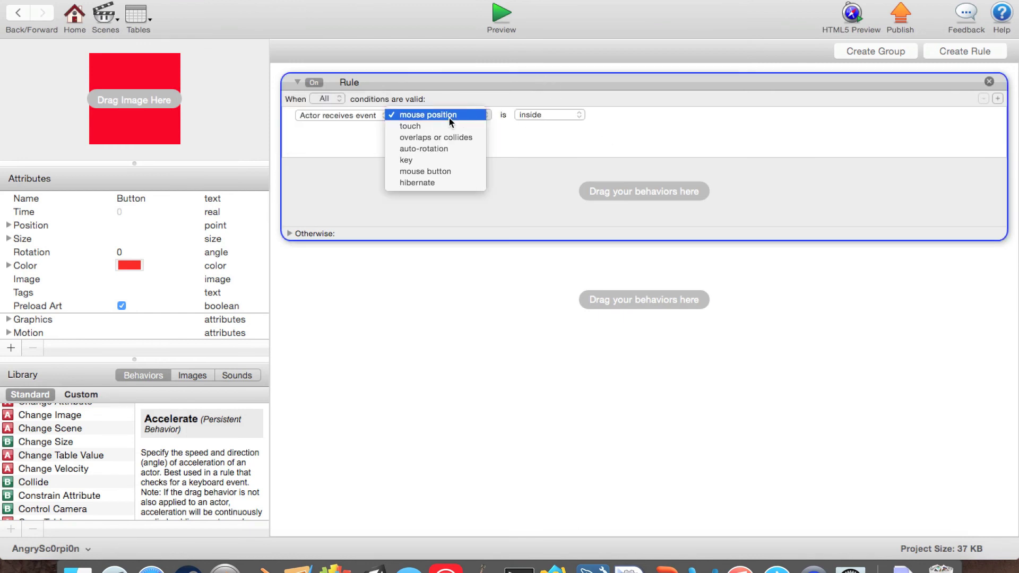
click(453, 126)
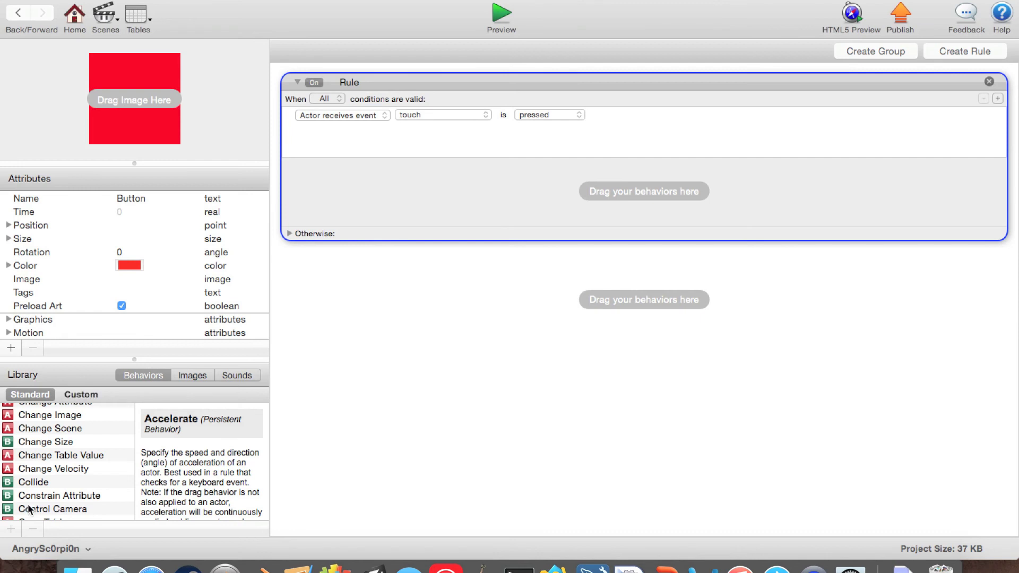
Step: Add a Change Attribute behavior inside the Button's touch rule
scroll(28, 505, down, 5)
scroll(27, 504, up, 4)
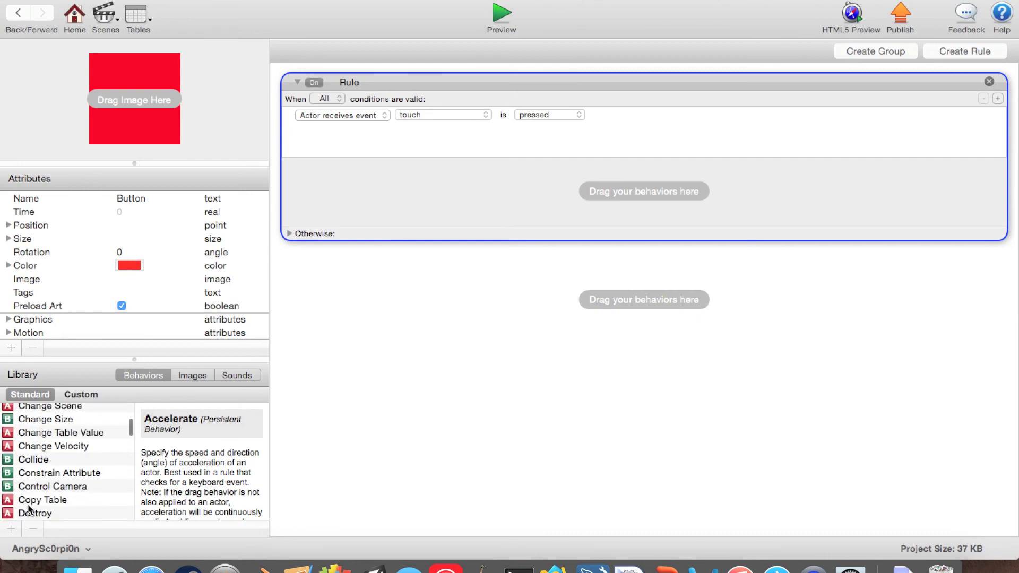
scroll(29, 507, up, 3)
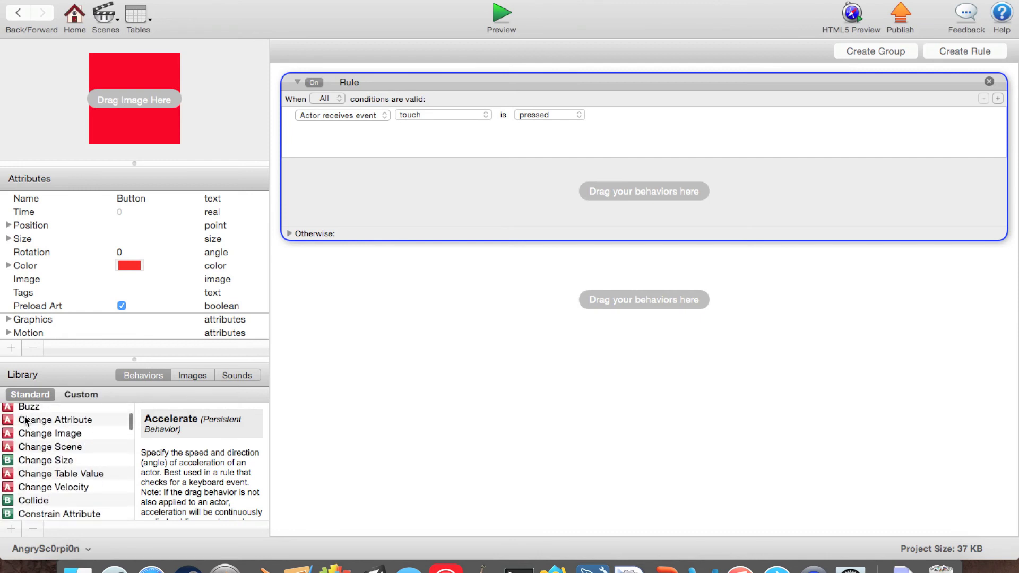
drag(25, 421, 503, 178)
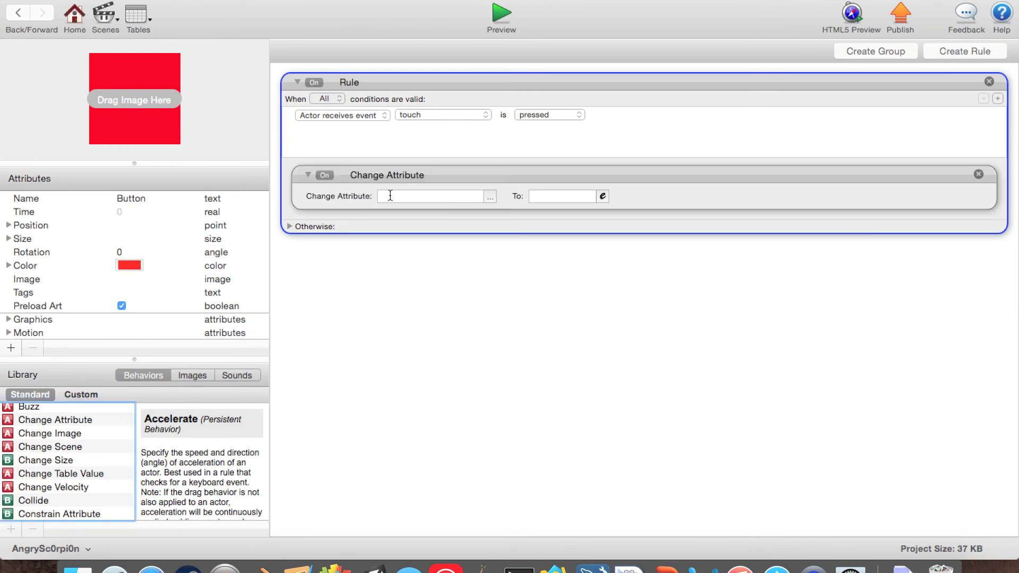
Step: Set the Change Attribute behavior to change game.Fall? to true
click(490, 196)
click(524, 223)
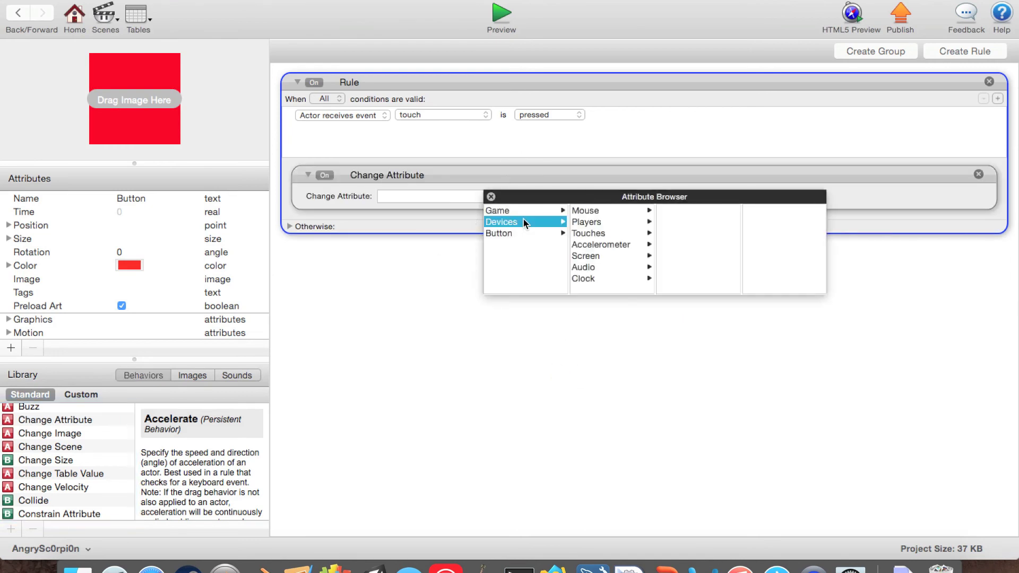
click(523, 211)
scroll(586, 254, down, 4)
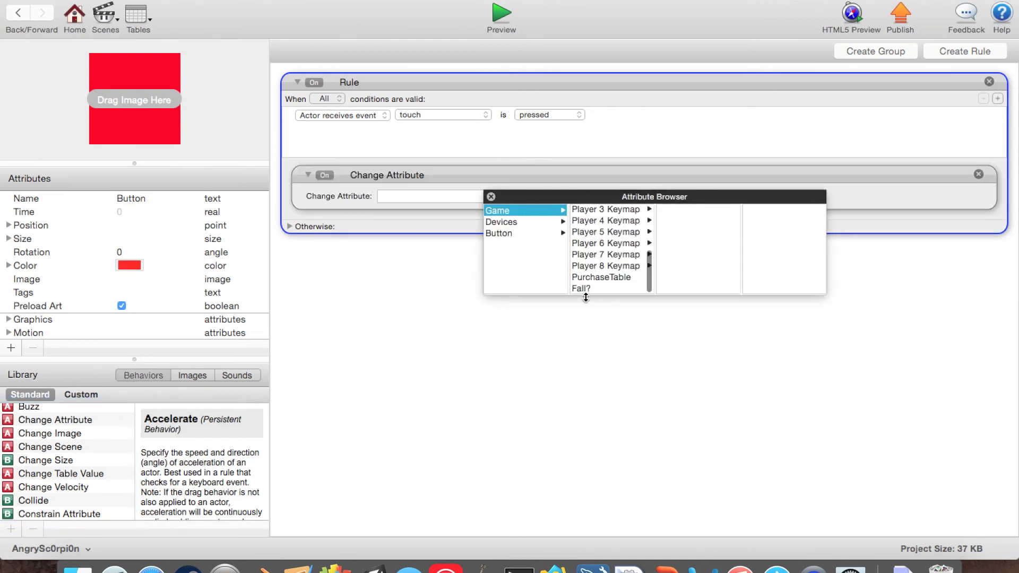
click(580, 288)
click(552, 196)
text(tr)
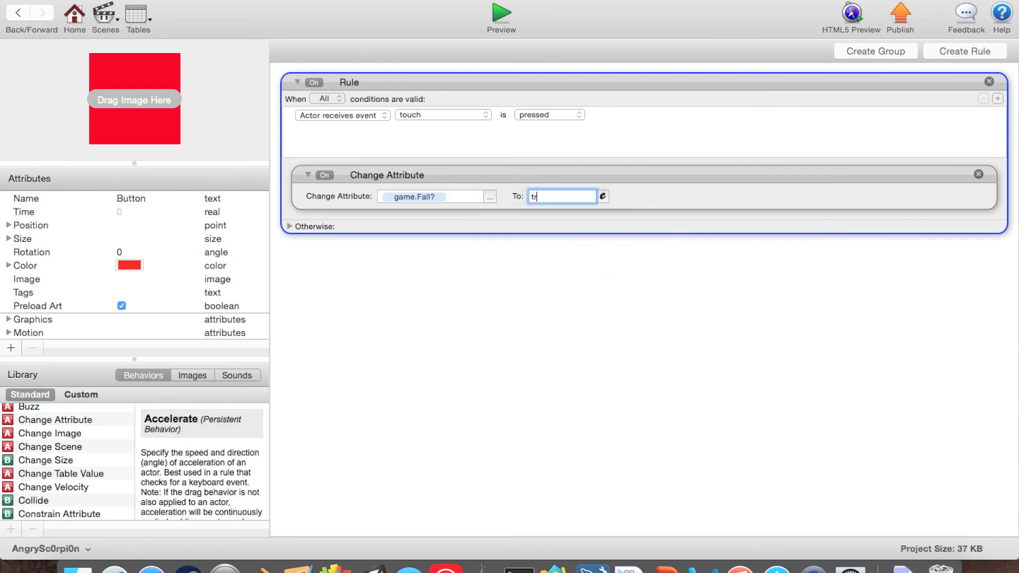
text(ue)
click(550, 325)
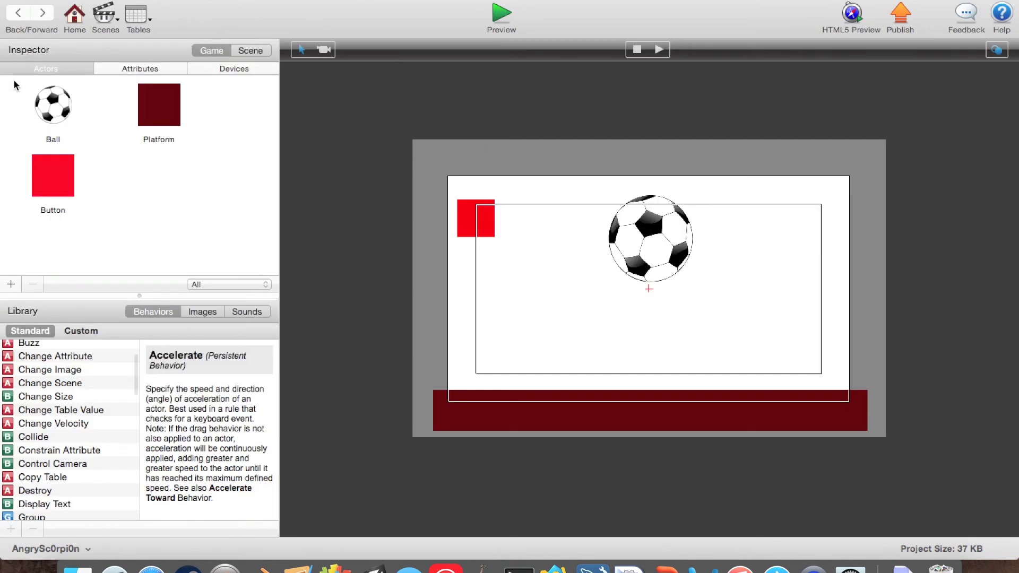
Step: Create a Ball rule for when the attribute game.Fall? is true and move the existing Accelerate behavior into it
double_click(46, 95)
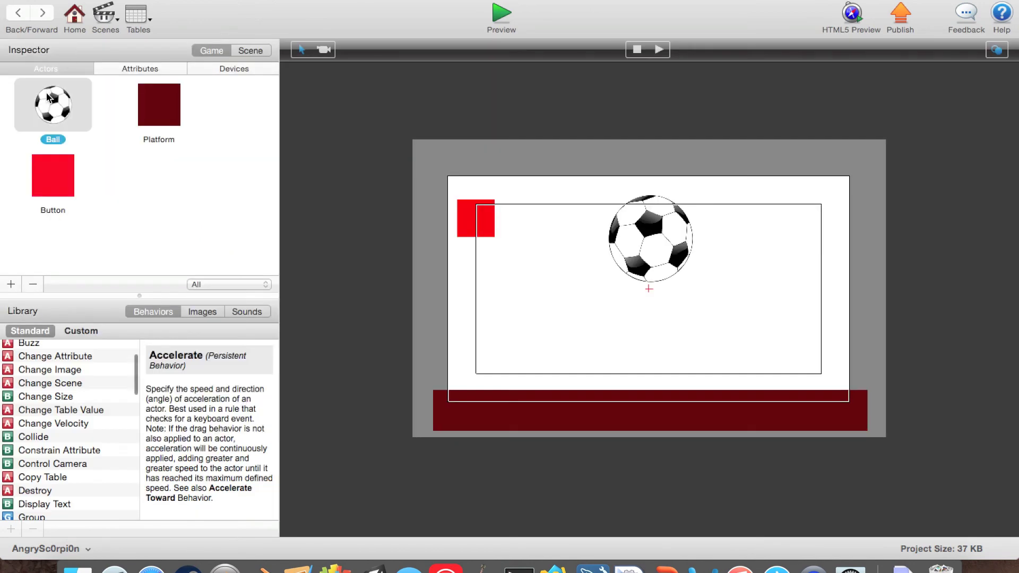
click(955, 51)
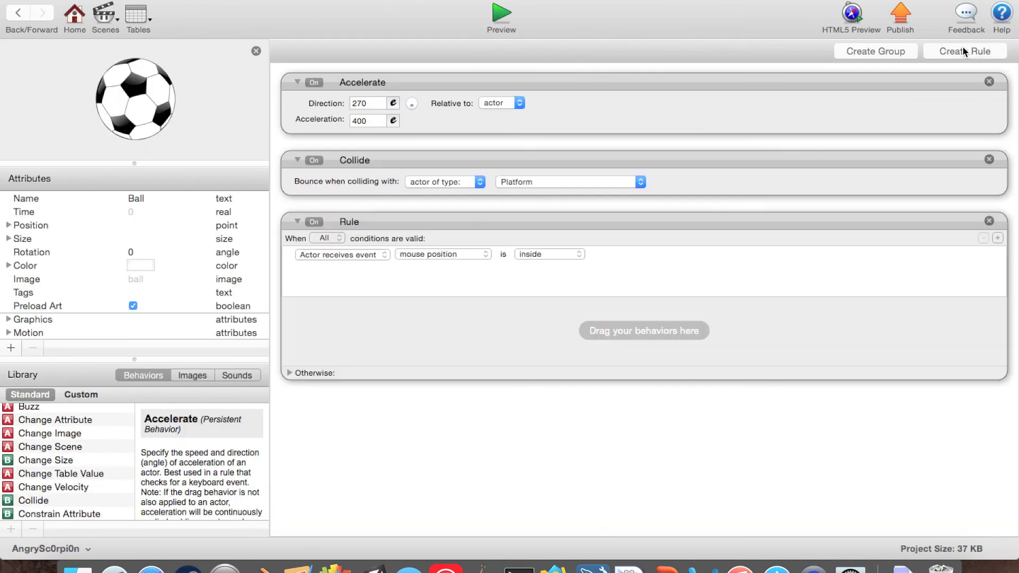
click(355, 257)
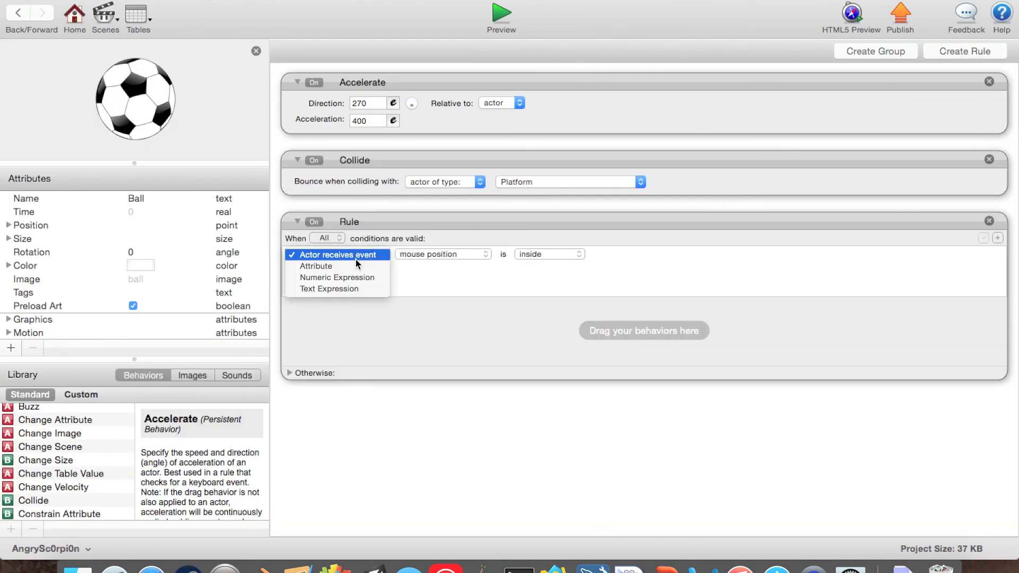
click(356, 260)
click(355, 260)
click(340, 264)
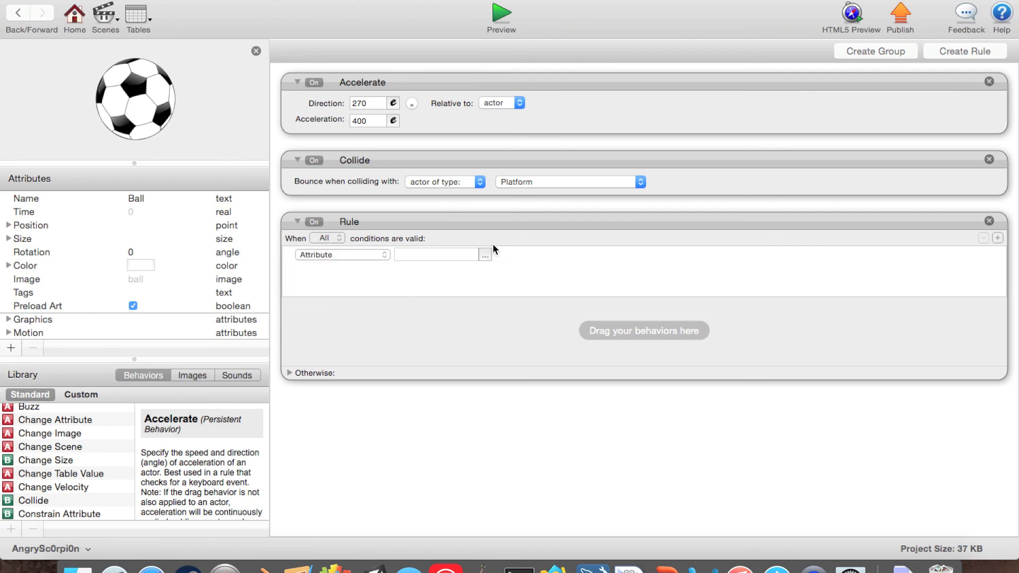
click(490, 256)
click(525, 268)
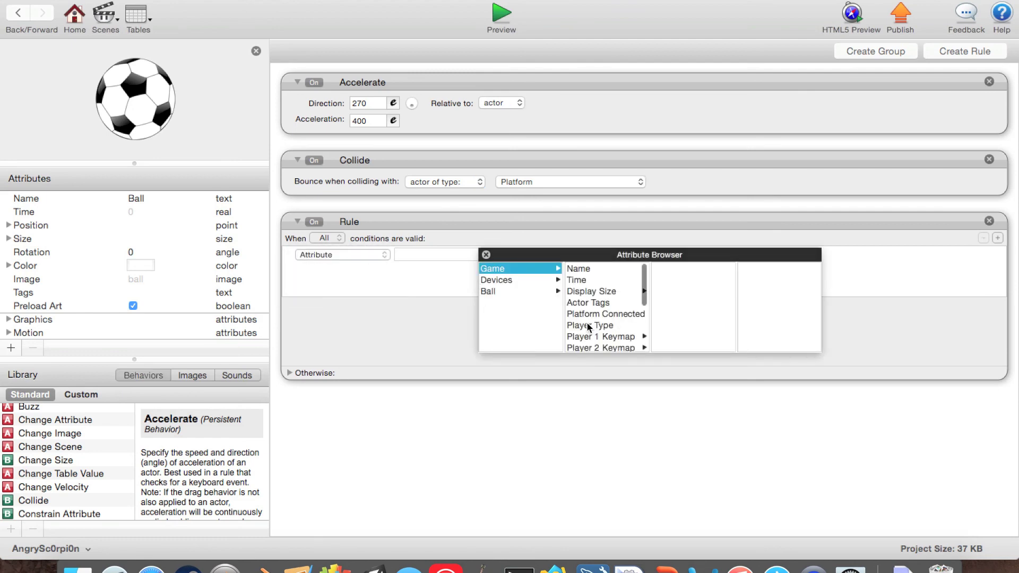
scroll(586, 321, down, 5)
double_click(584, 346)
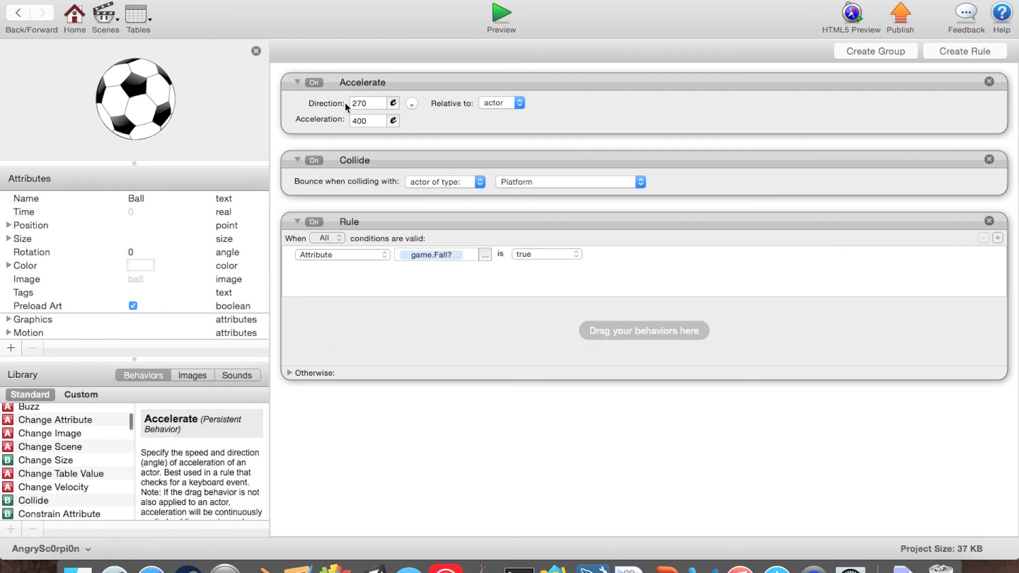
drag(352, 82, 364, 294)
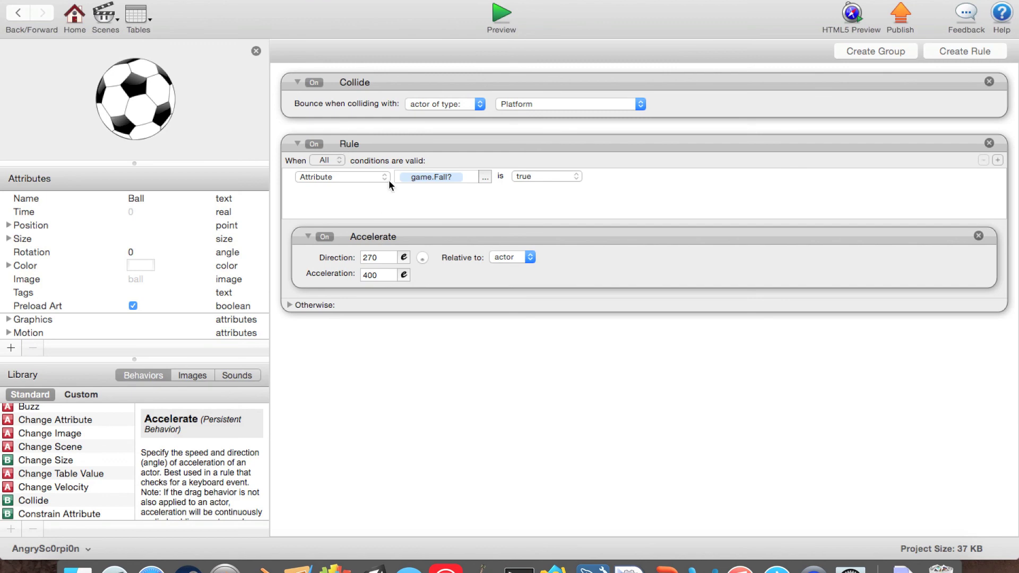
drag(353, 236, 369, 237)
Step: Preview the game and activate the red button to test the ball's fall
click(507, 18)
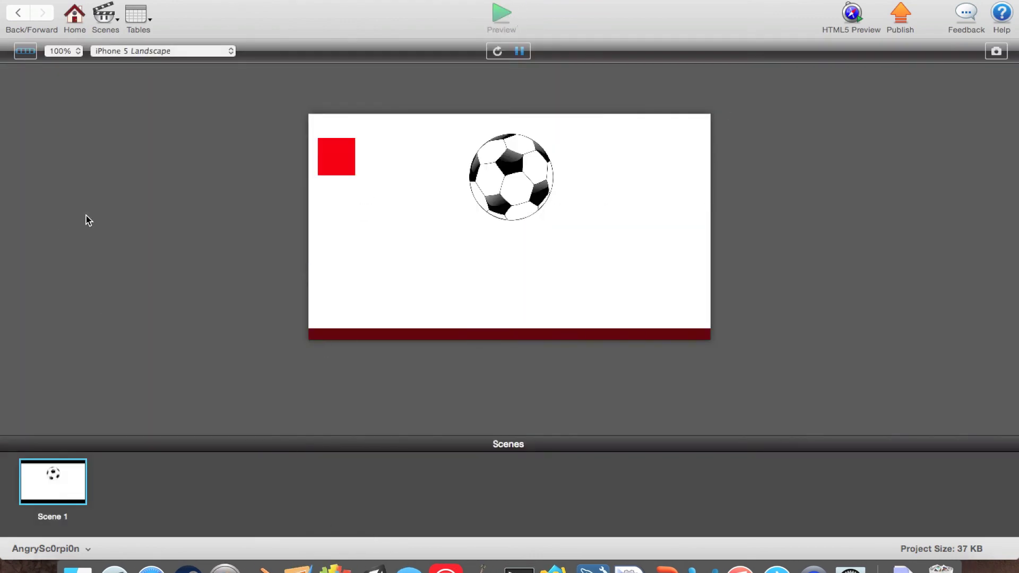
click(332, 170)
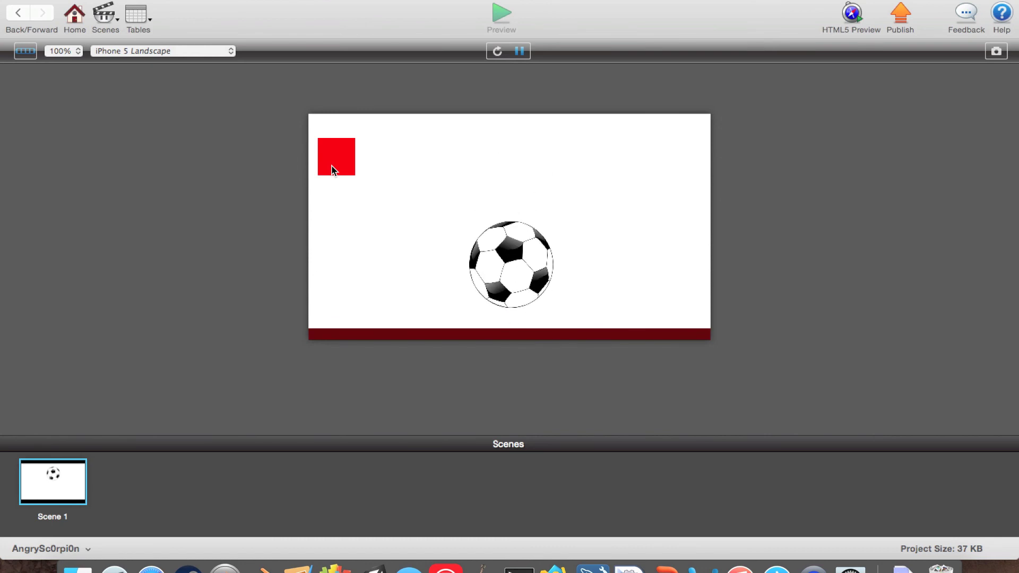
click(18, 12)
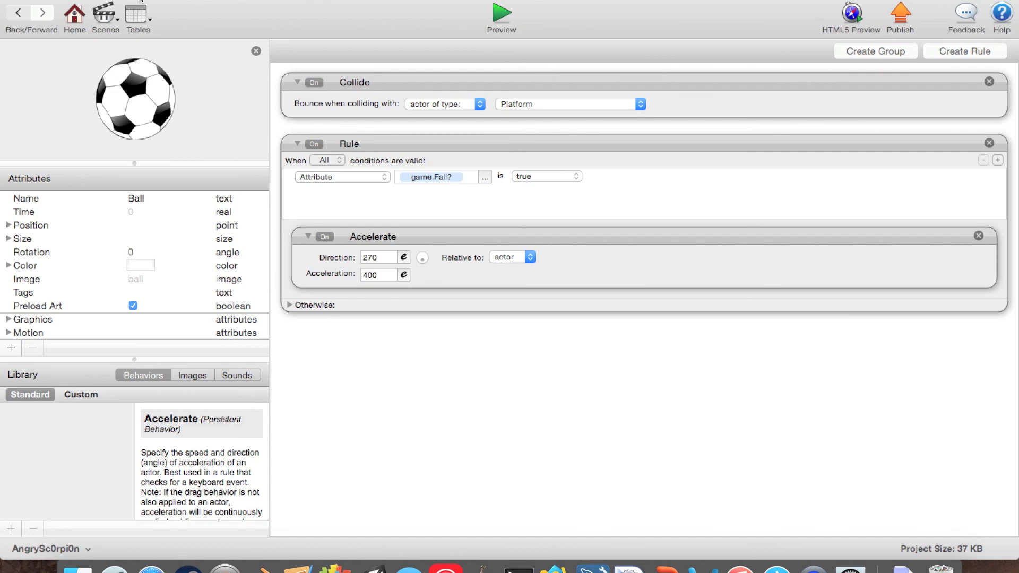
Step: Move the soccer ball slightly higher in the scene, near its upper edge
click(255, 51)
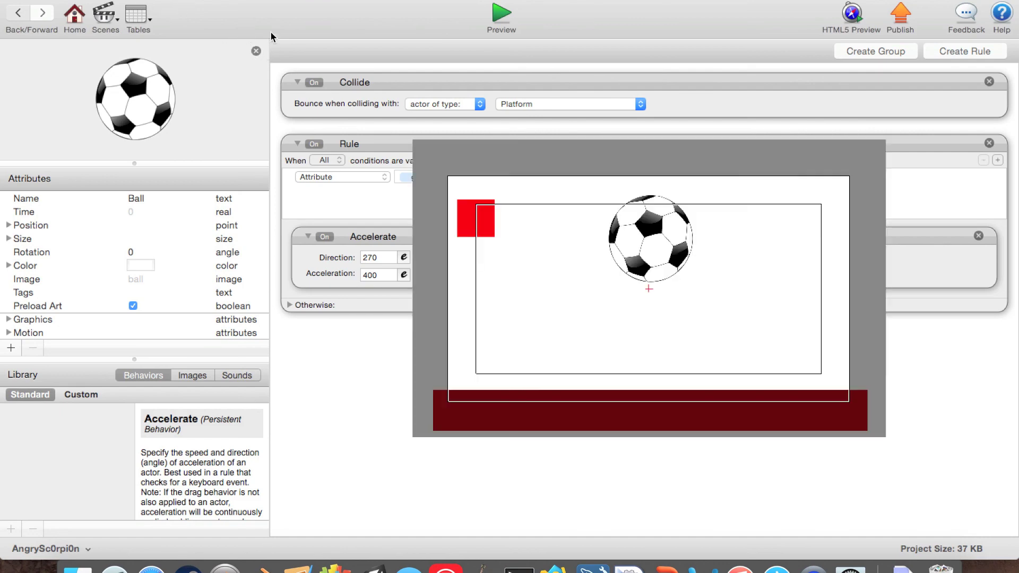
click(621, 191)
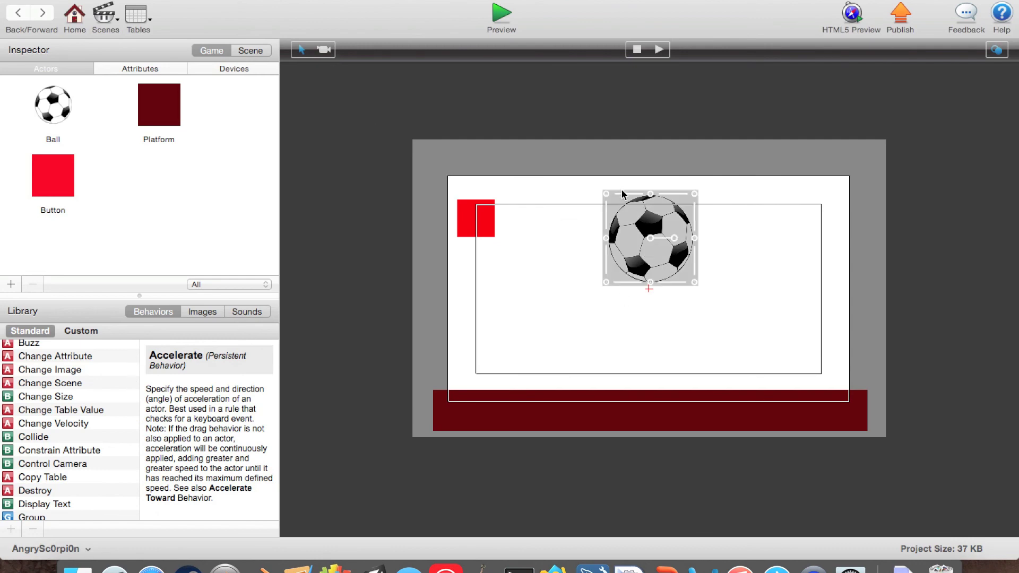
drag(639, 236, 639, 222)
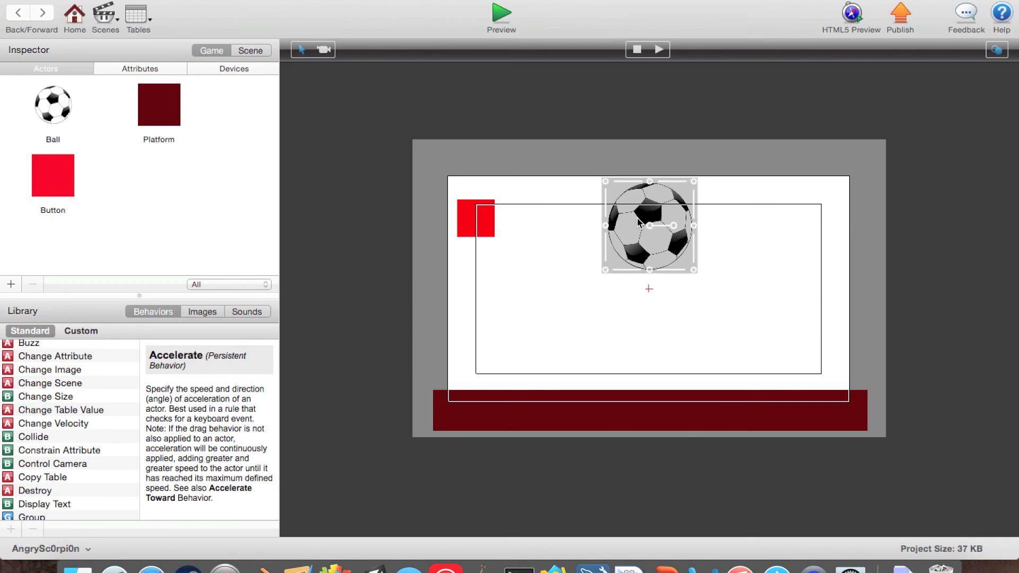